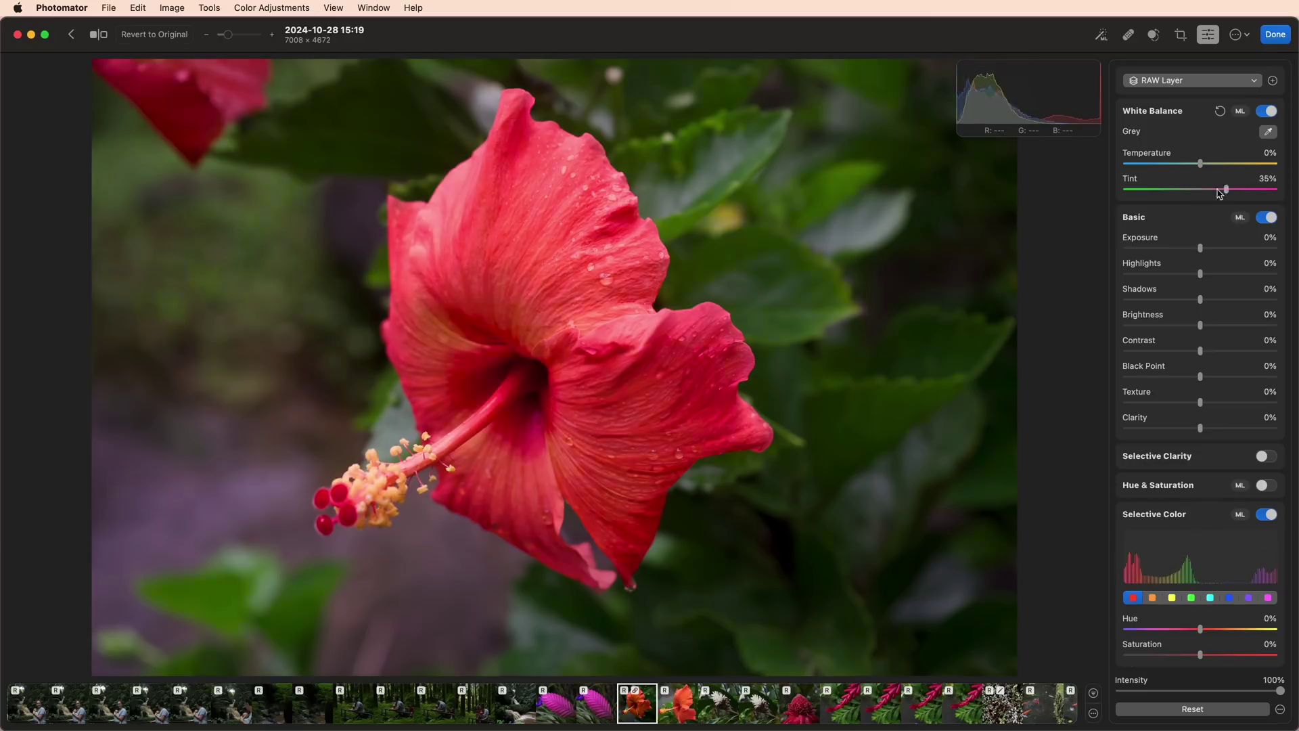
# Reset the hibiscus photo's White Balance Tint slider to 0%.
pyautogui.click(1199, 194)
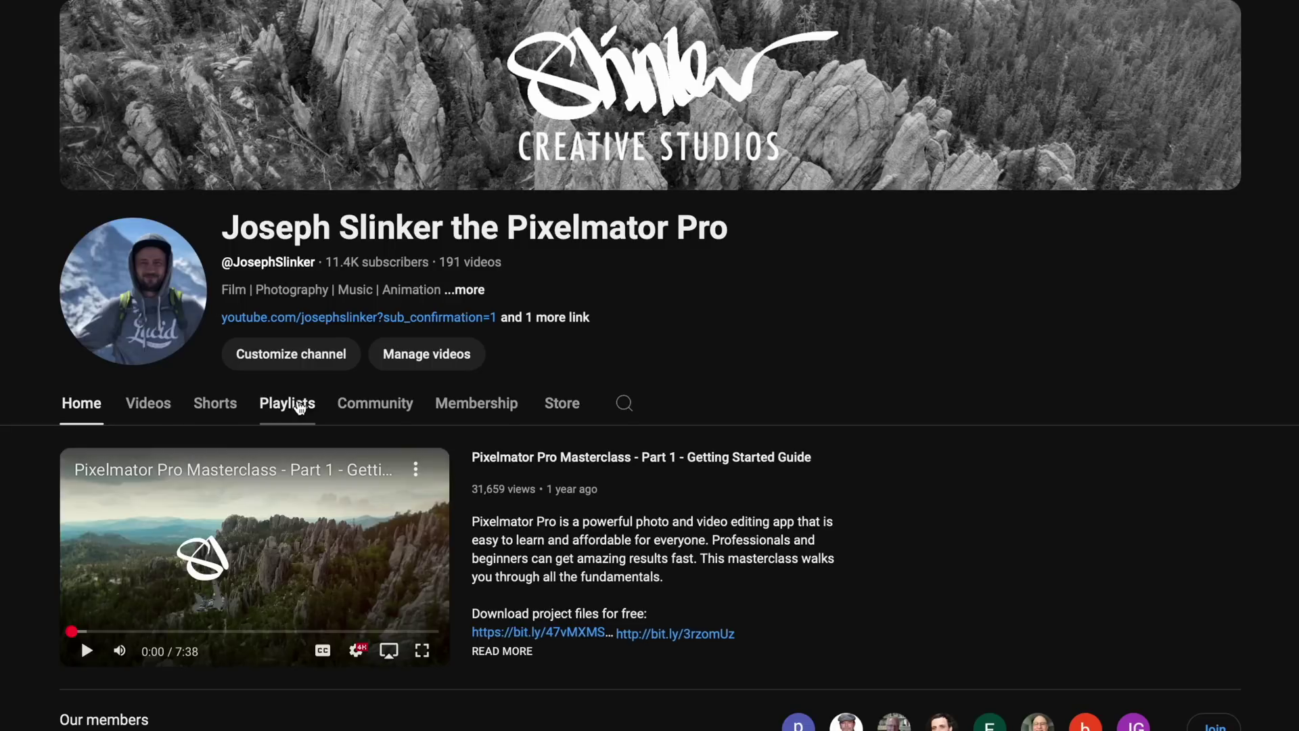
# Open the Free Photomator Masterclass for Photography playlist from the channel's Playlists tab.
pyautogui.click(298, 408)
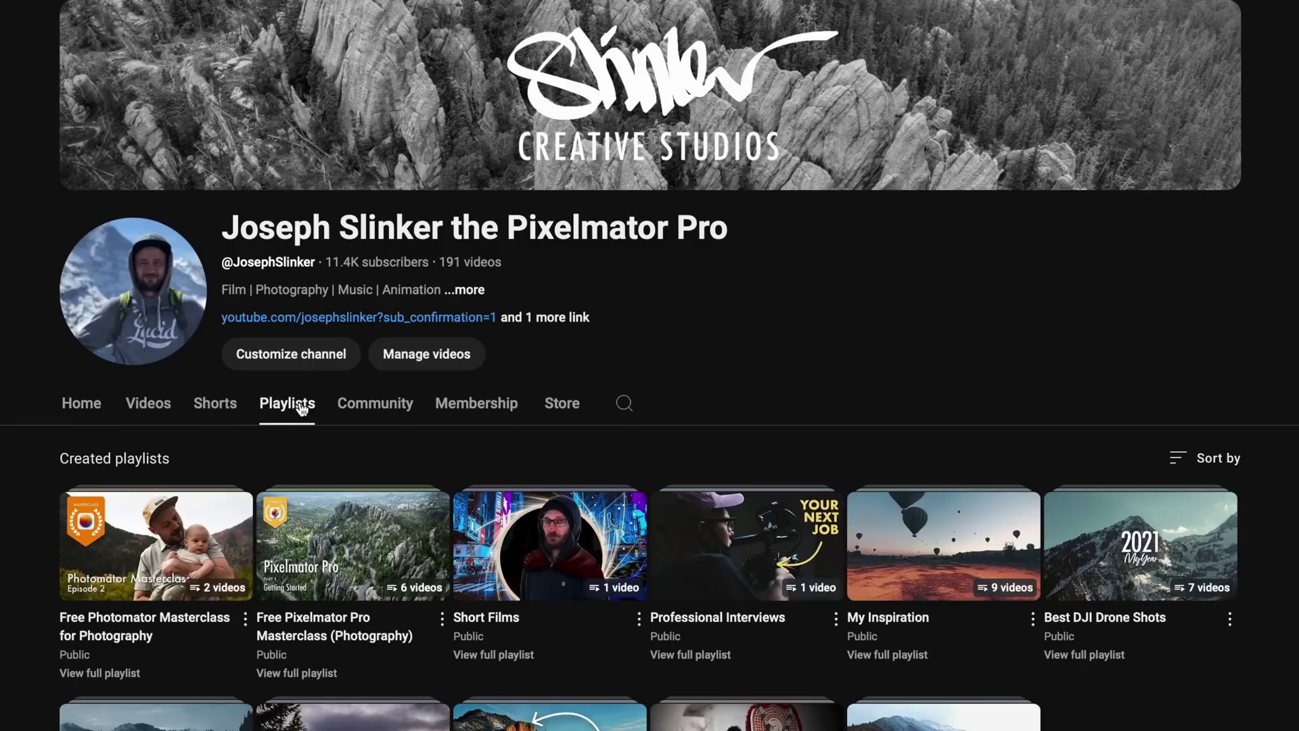
pyautogui.click(81, 673)
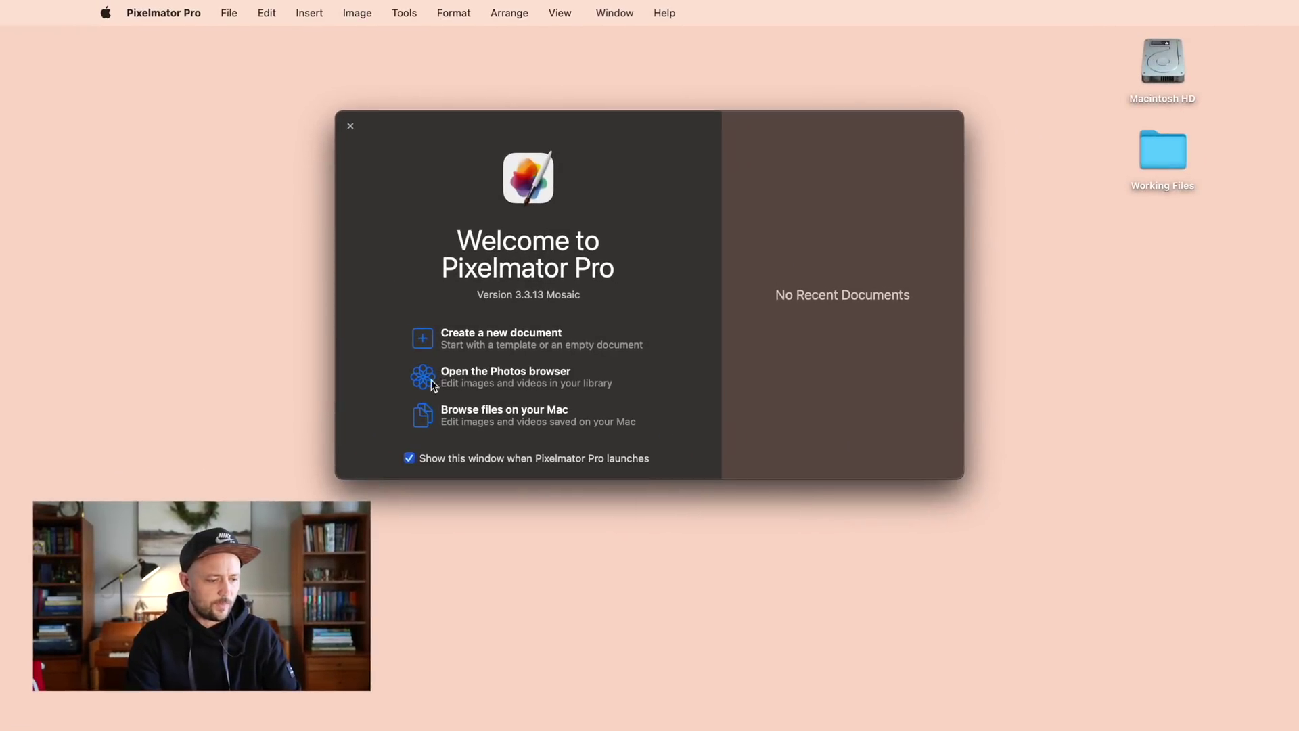
# Open Gradient Texture.jpg from the Working Files folder.
pyautogui.click(434, 424)
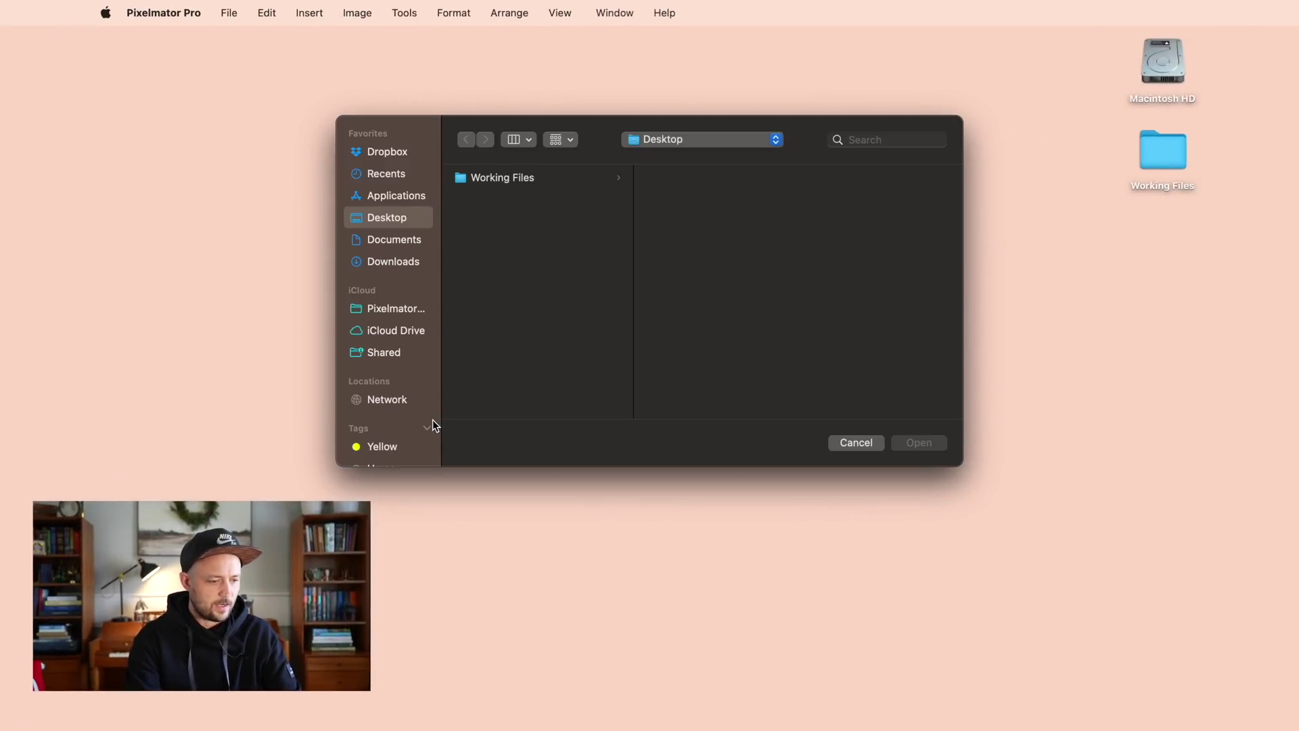
pyautogui.click(547, 173)
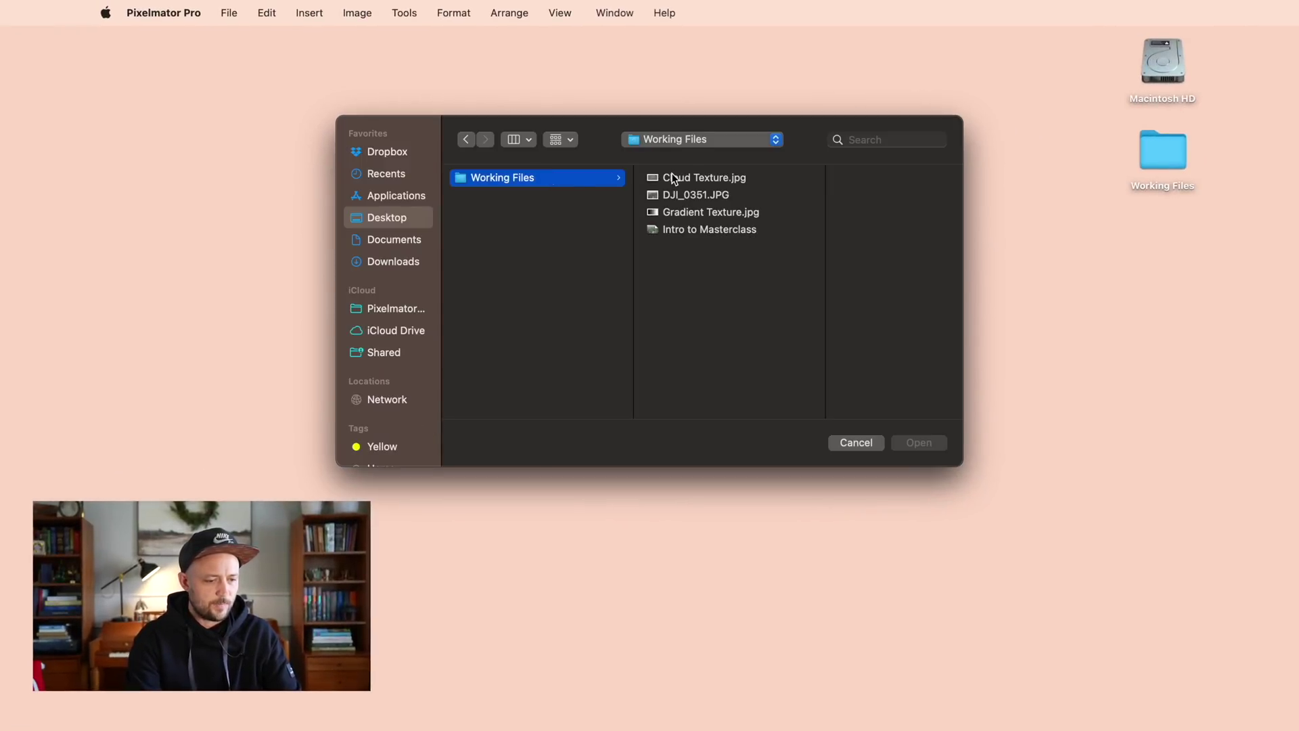
pyautogui.click(683, 213)
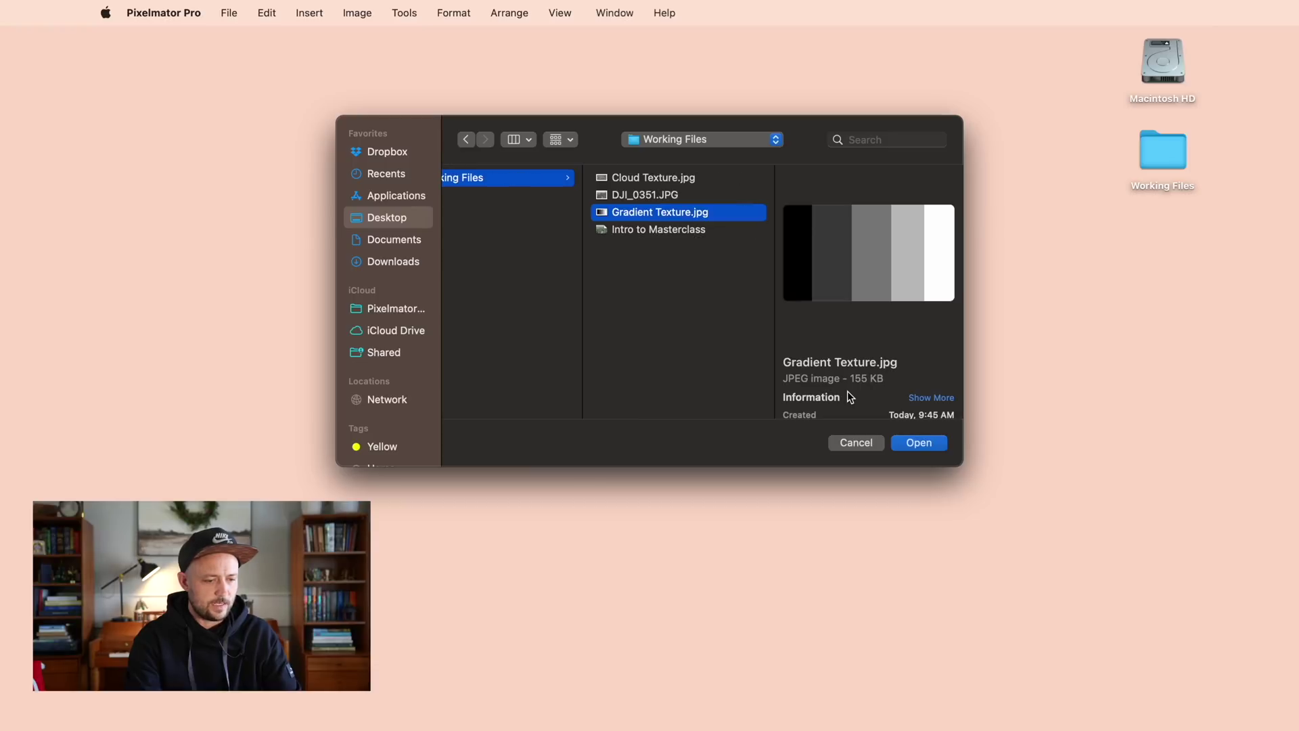
pyautogui.click(907, 441)
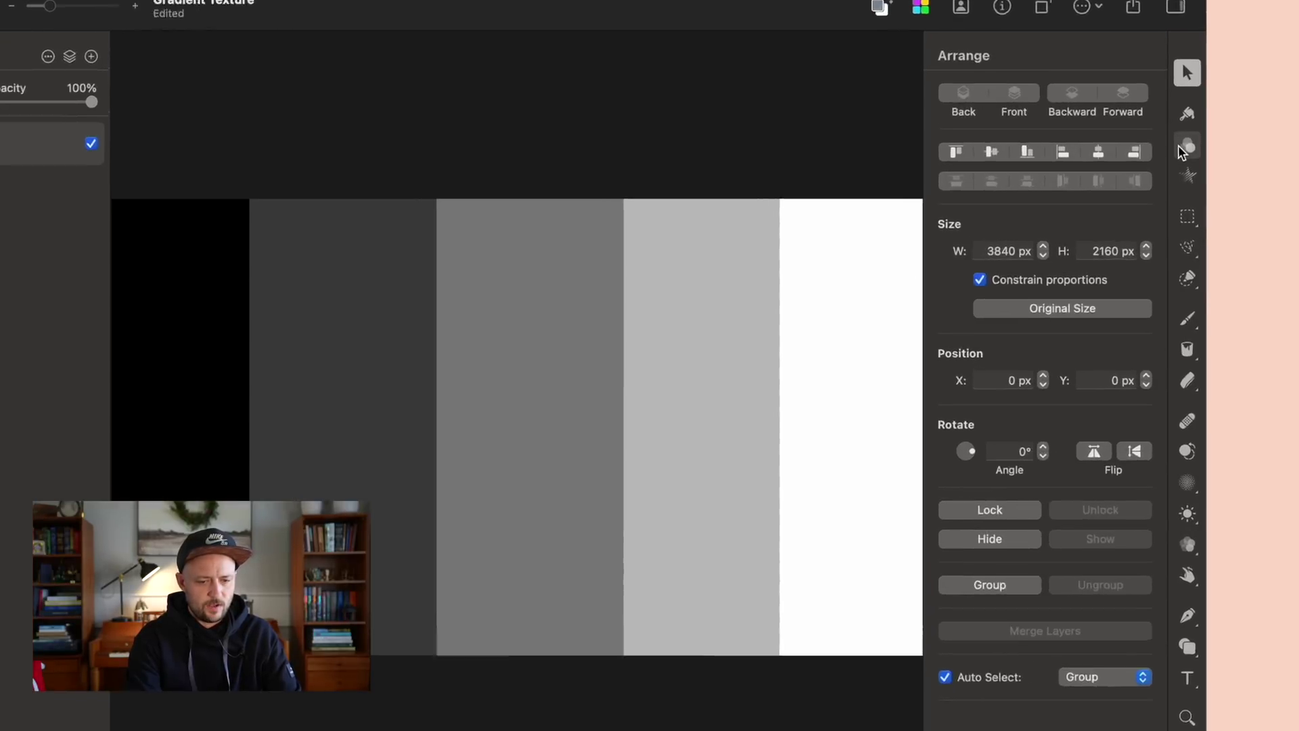
# Show the gradient's Color Adjustments and scroll down to its five-spike histogram.
pyautogui.click(1196, 166)
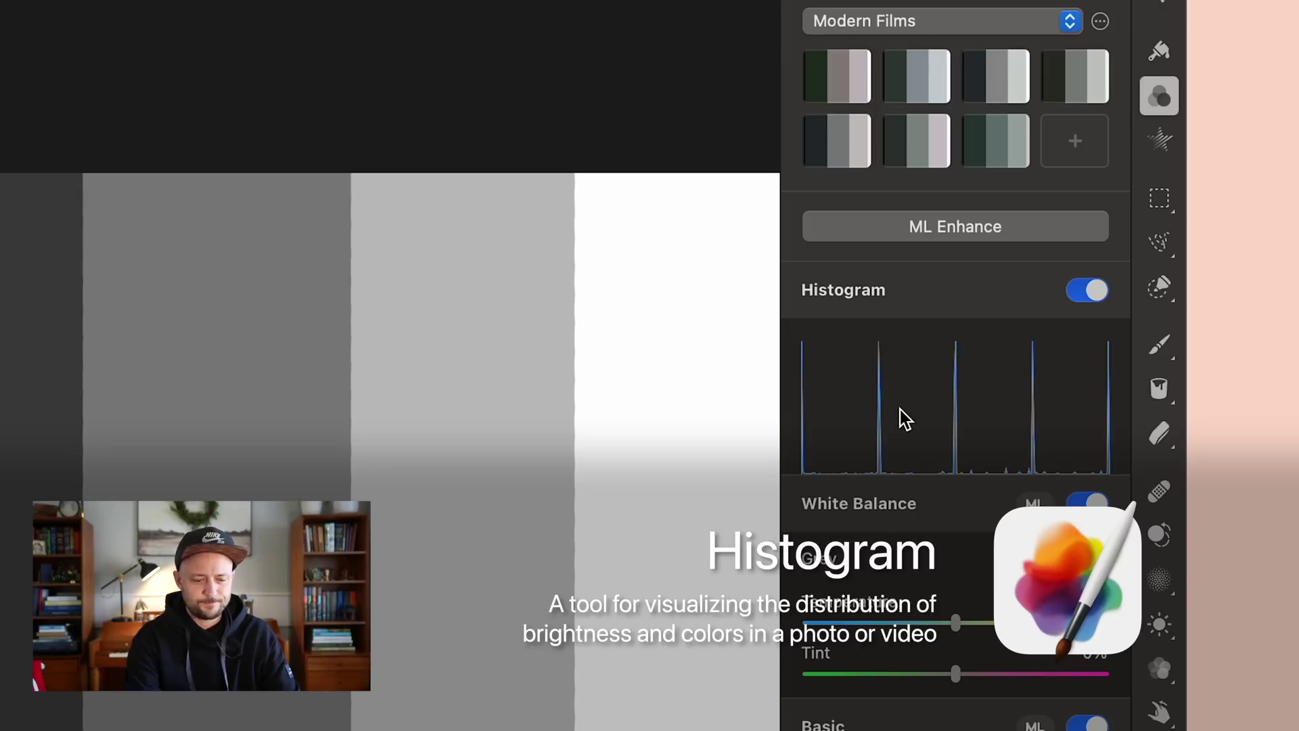
pyautogui.scroll(-1, 900, 409)
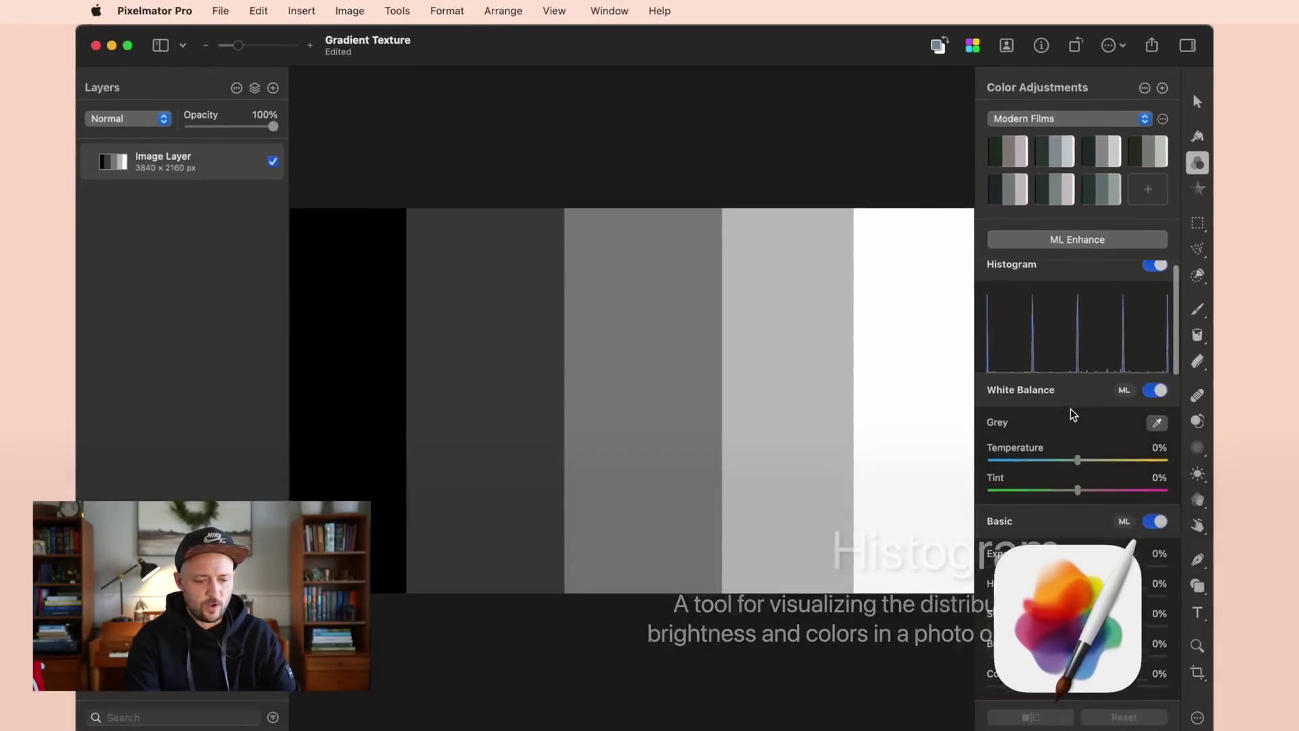
pyautogui.scroll(-15, 1073, 414)
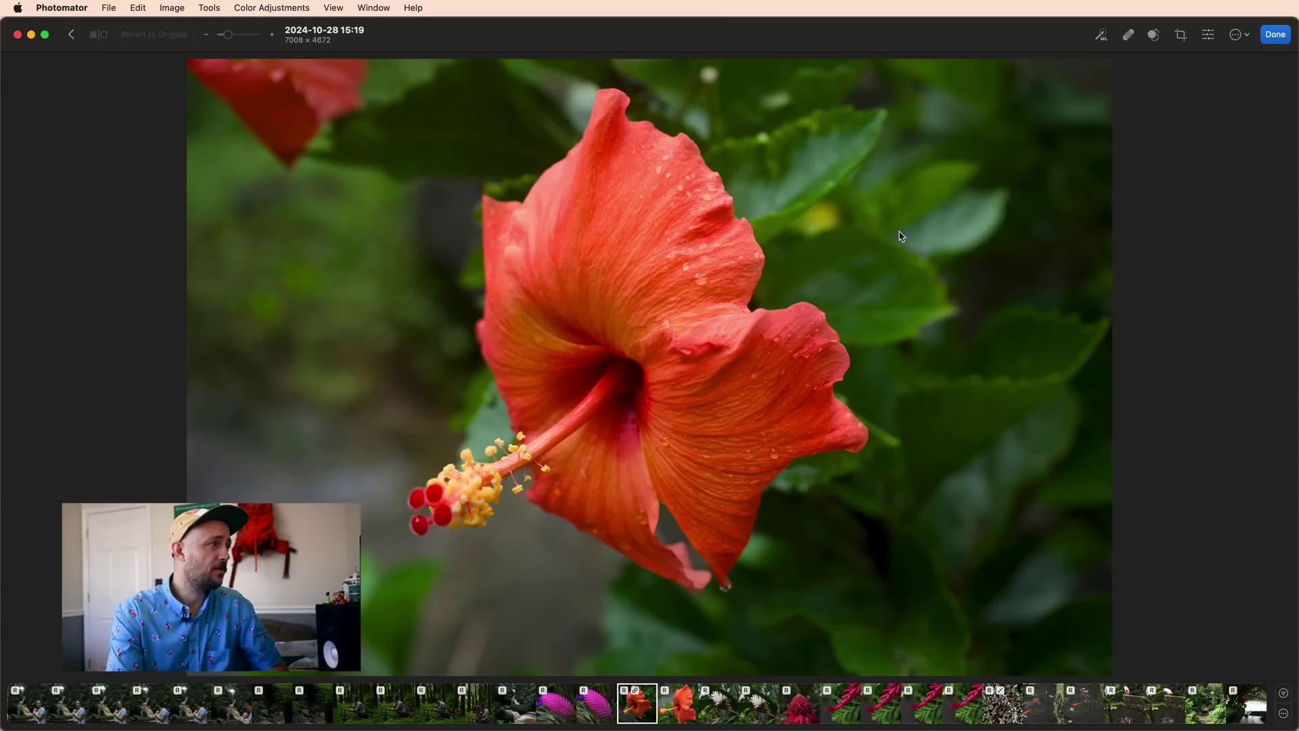
# Open the adjustments sidebar and set View > Histogram to Always Show Histogram.
pyautogui.click(1208, 35)
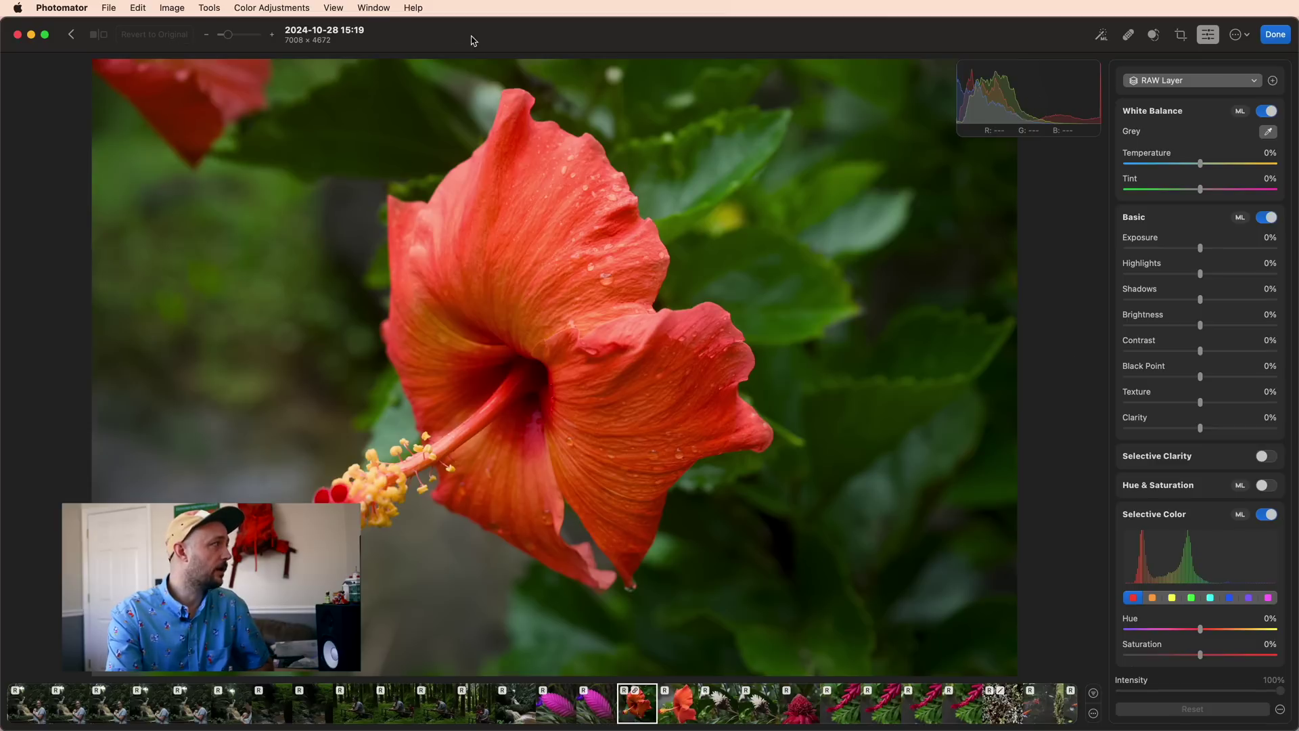
pyautogui.click(334, 8)
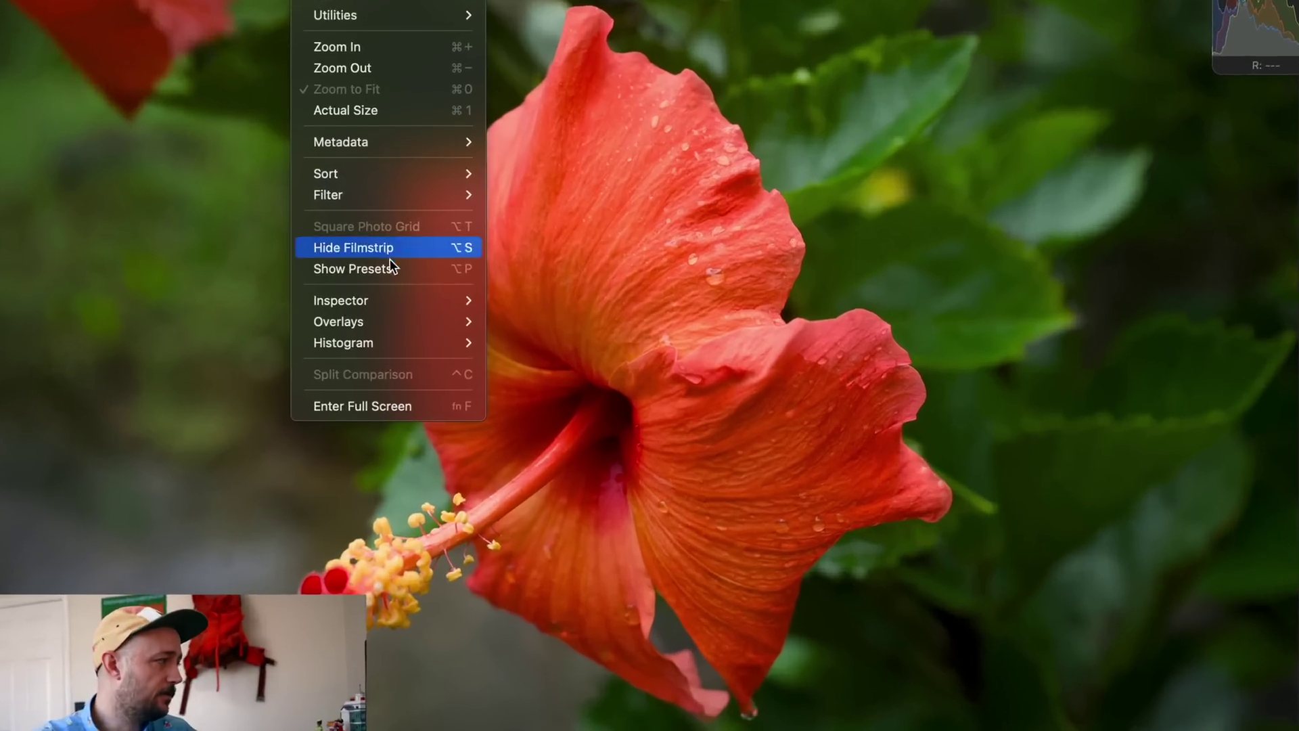
pyautogui.moveTo(392, 327)
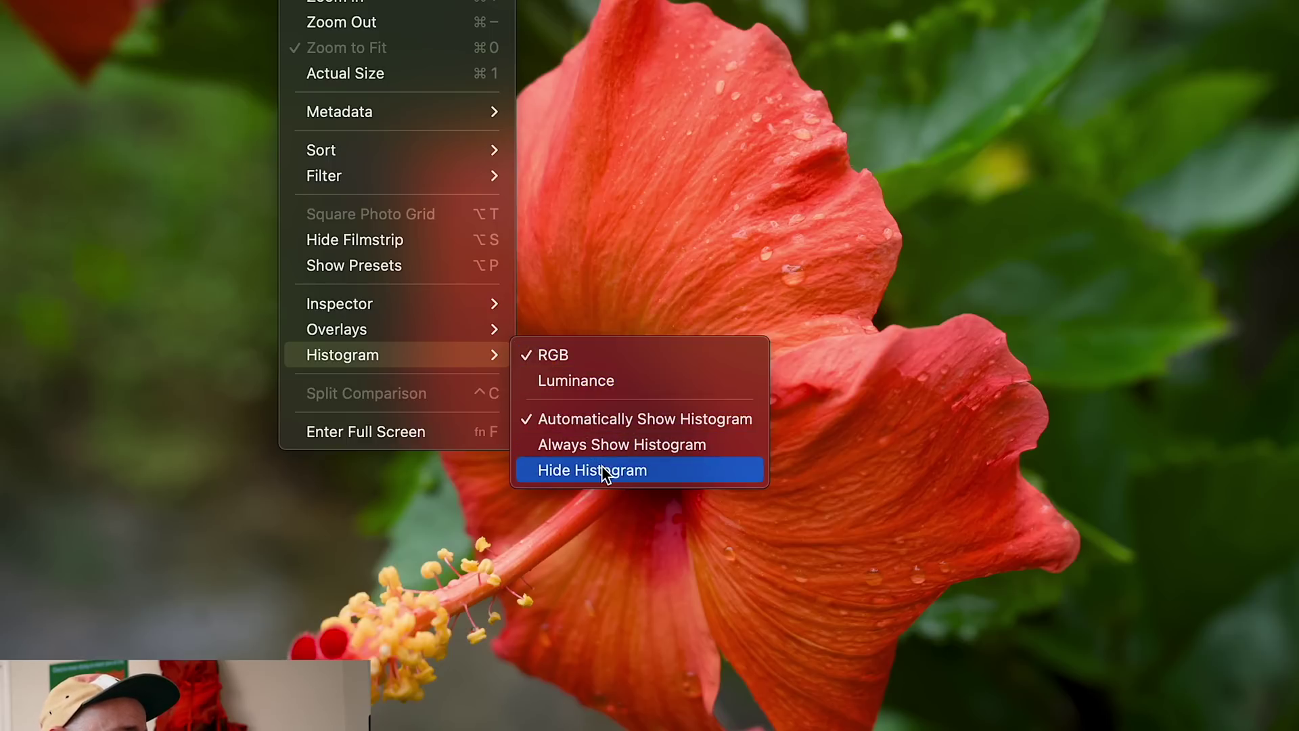
pyautogui.click(604, 444)
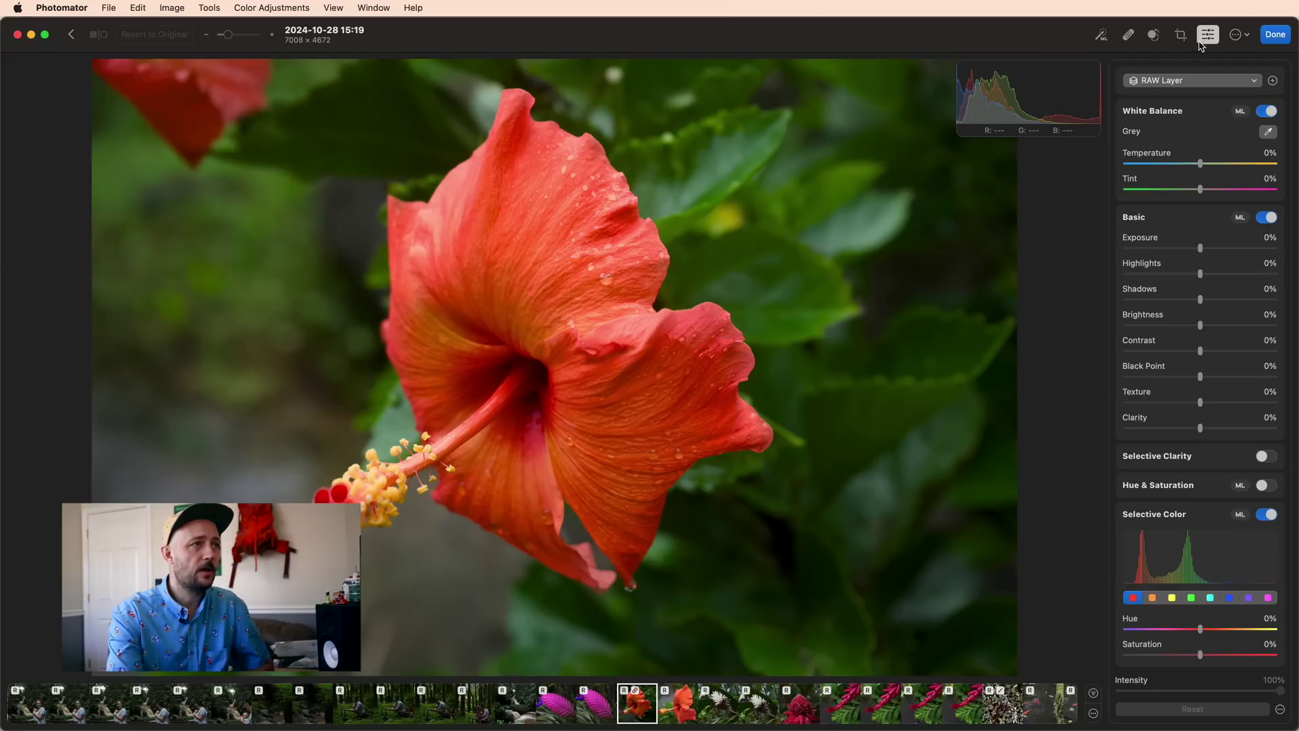
# Set the histogram display mode to RGB.
pyautogui.click(1207, 38)
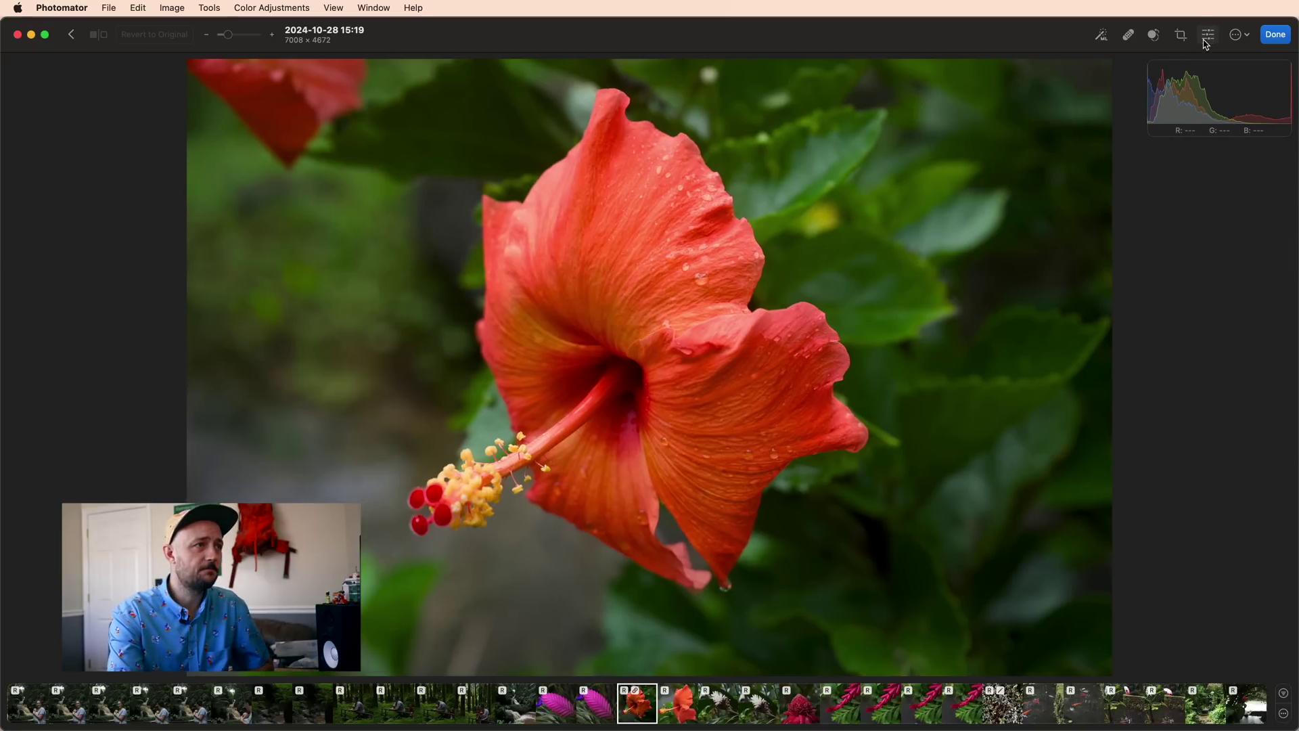
pyautogui.click(1207, 38)
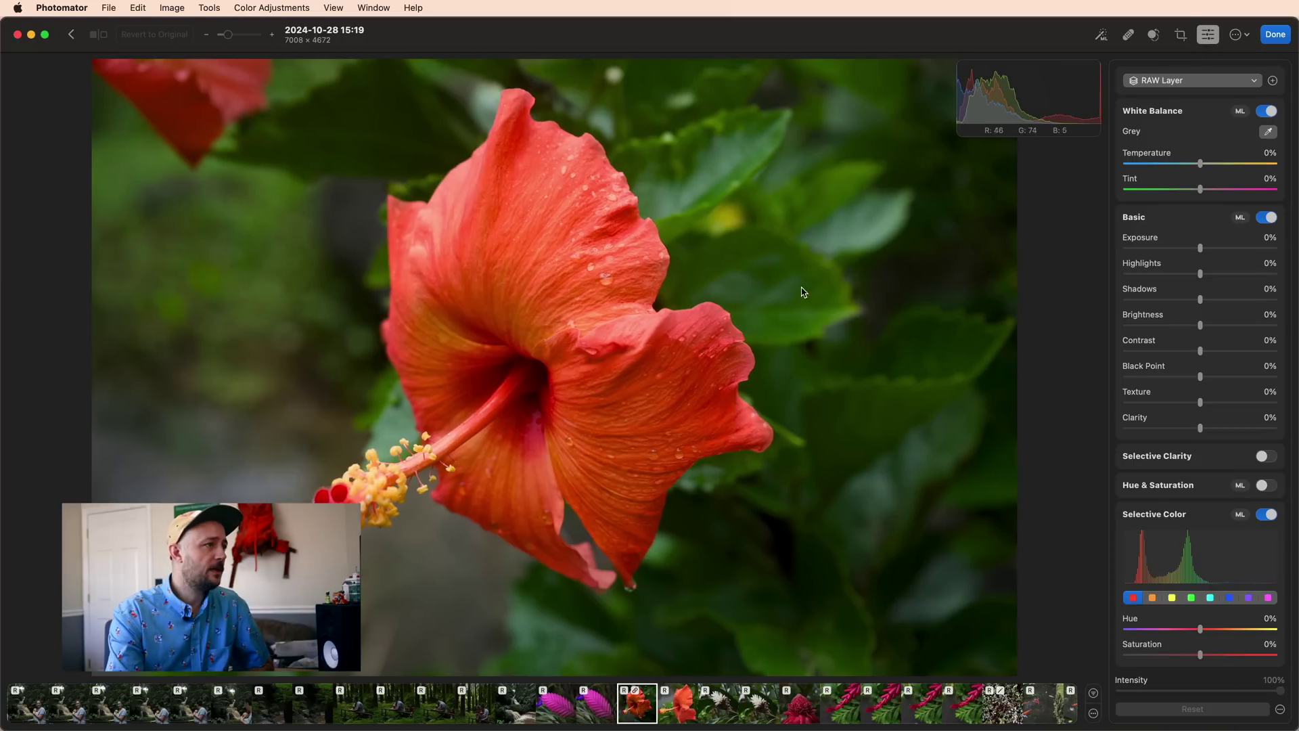
pyautogui.click(333, 7)
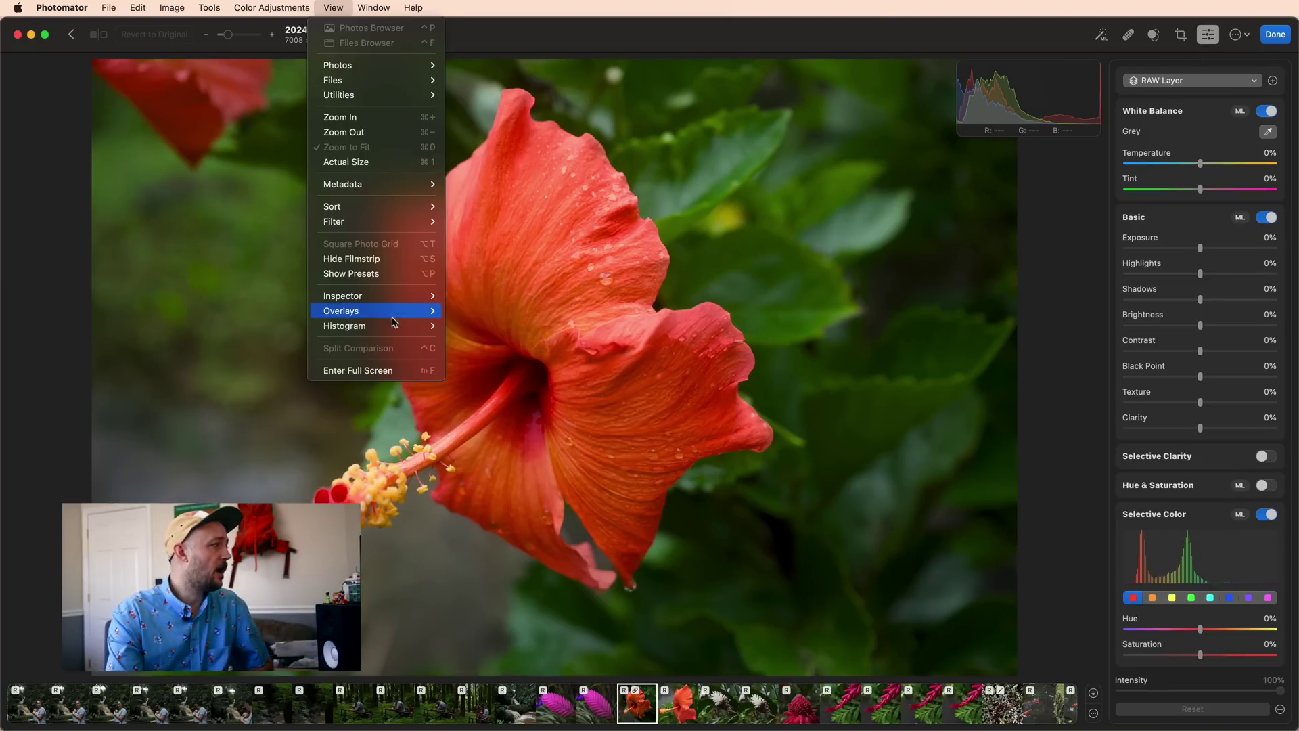
pyautogui.moveTo(343, 324)
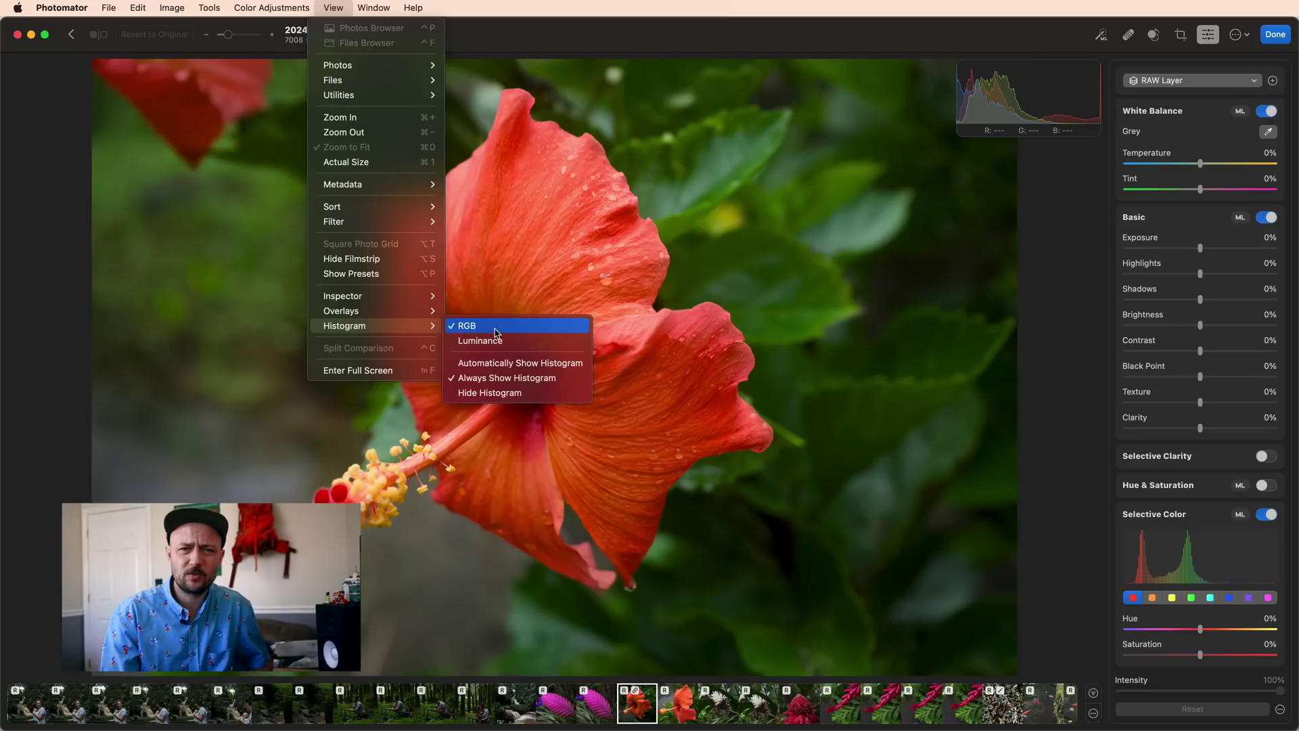
pyautogui.click(497, 327)
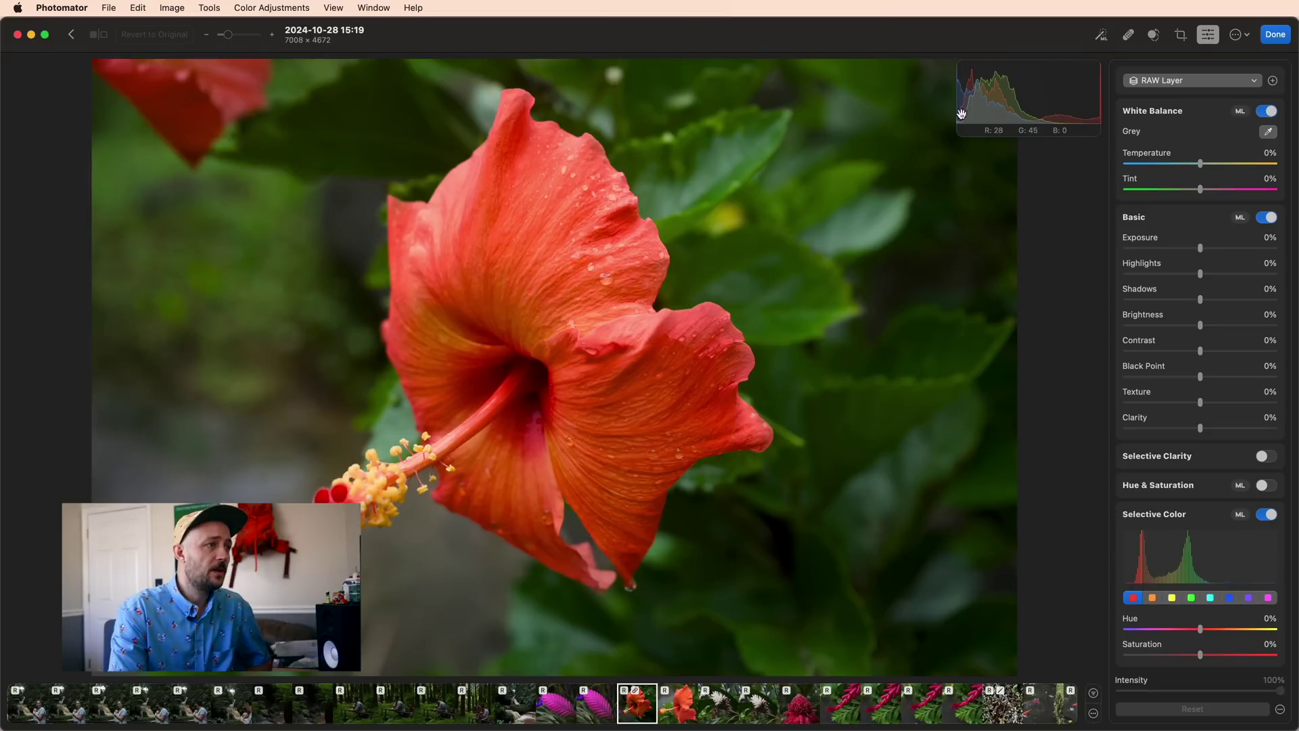
pyautogui.moveTo(1082, 82); pyautogui.dragTo(74, 196)
pyautogui.moveTo(74, 306); pyautogui.dragTo(991, 97)
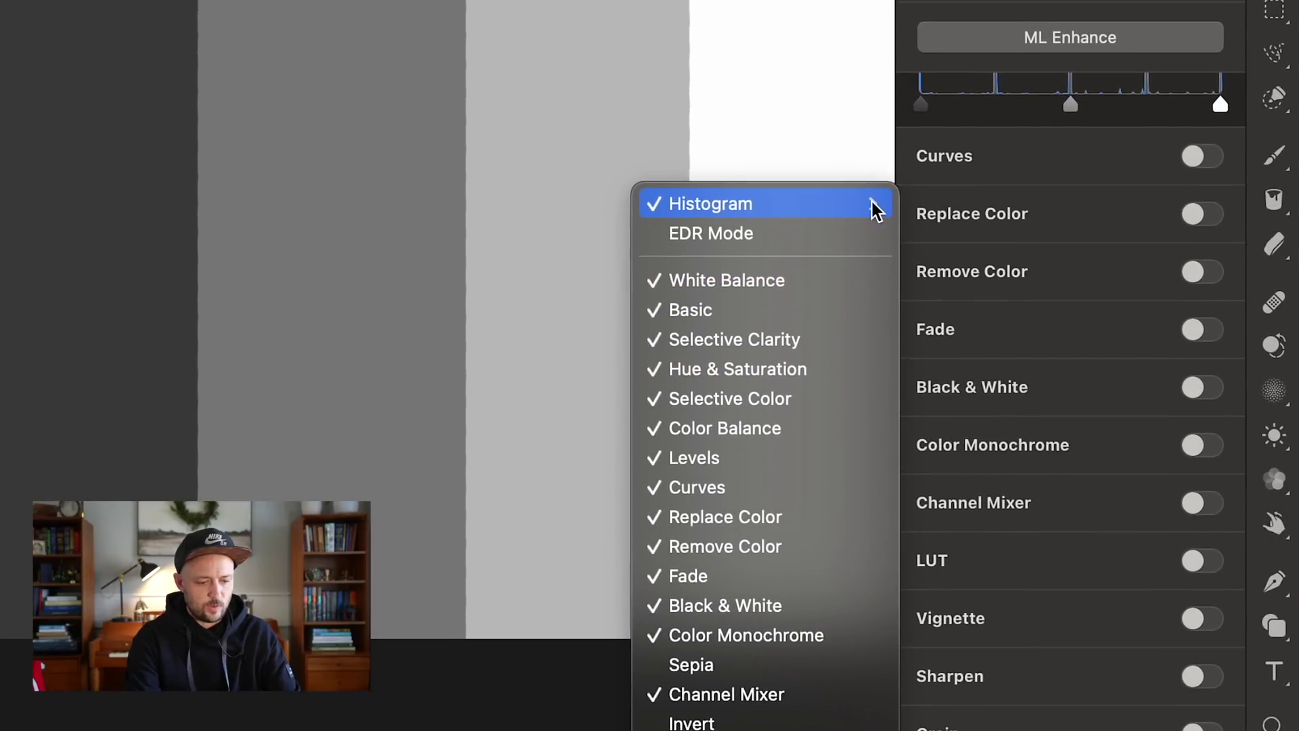
# Pin the histogram into the adjustments panel and switch it to Luminance mode.
pyautogui.moveTo(954, 322)
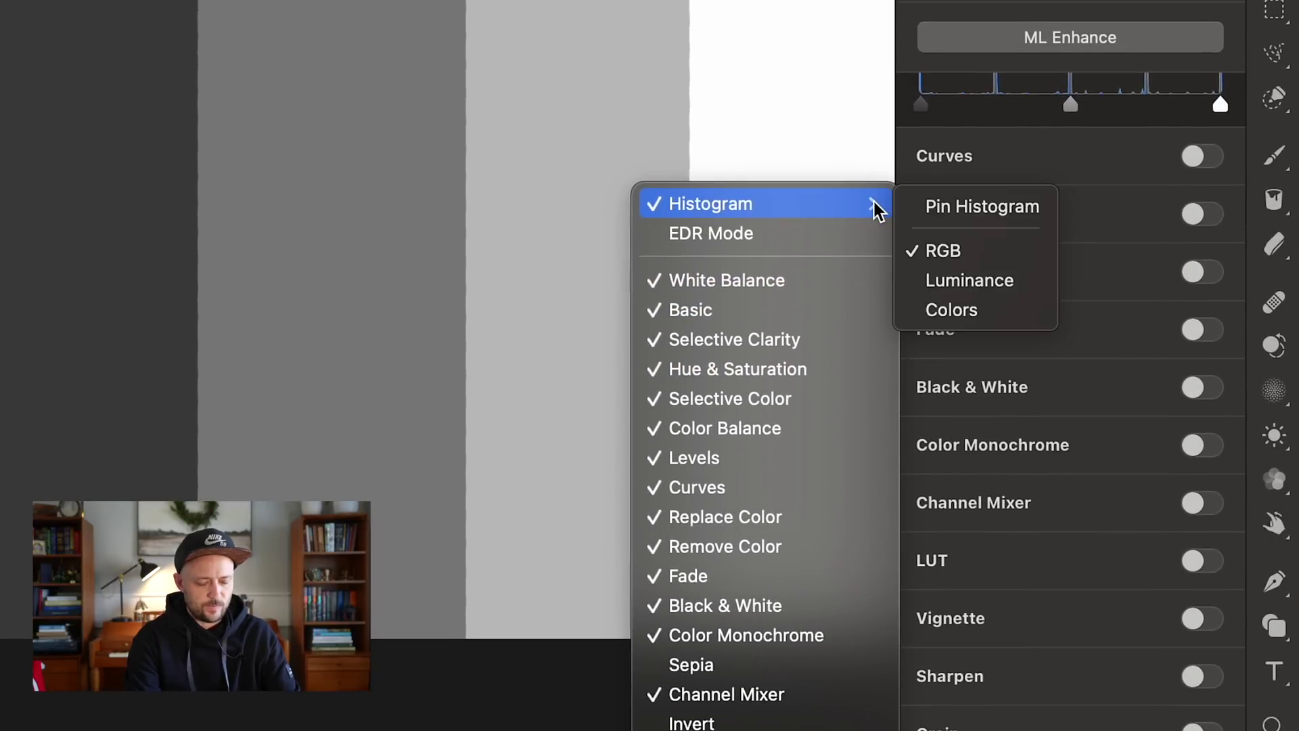
pyautogui.click(934, 208)
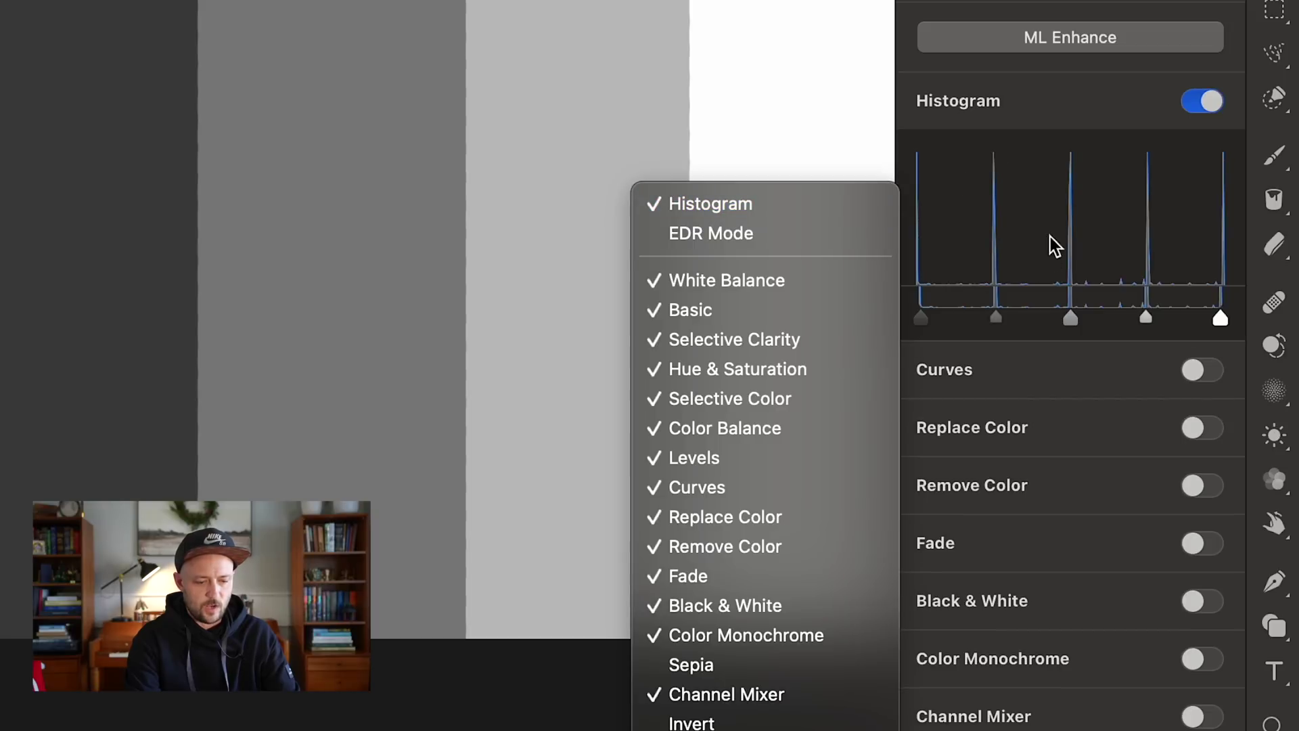
pyautogui.moveTo(878, 210)
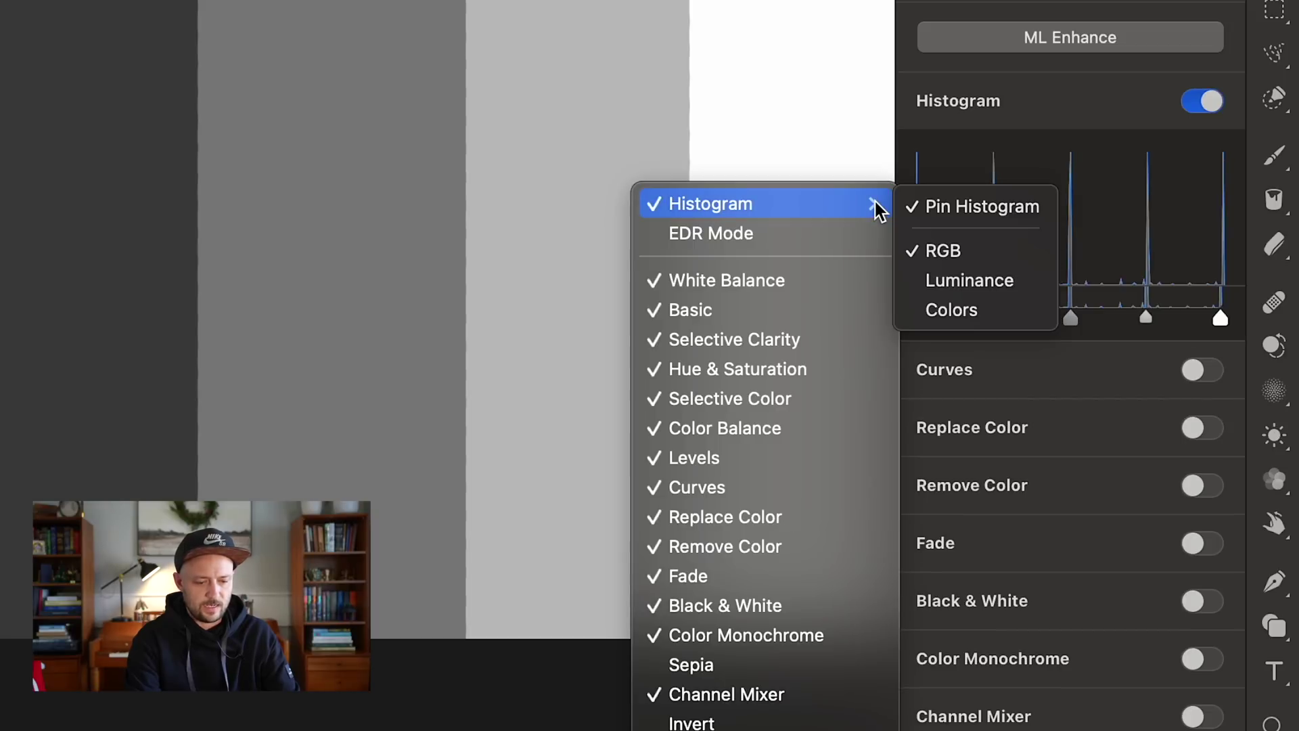
pyautogui.click(955, 280)
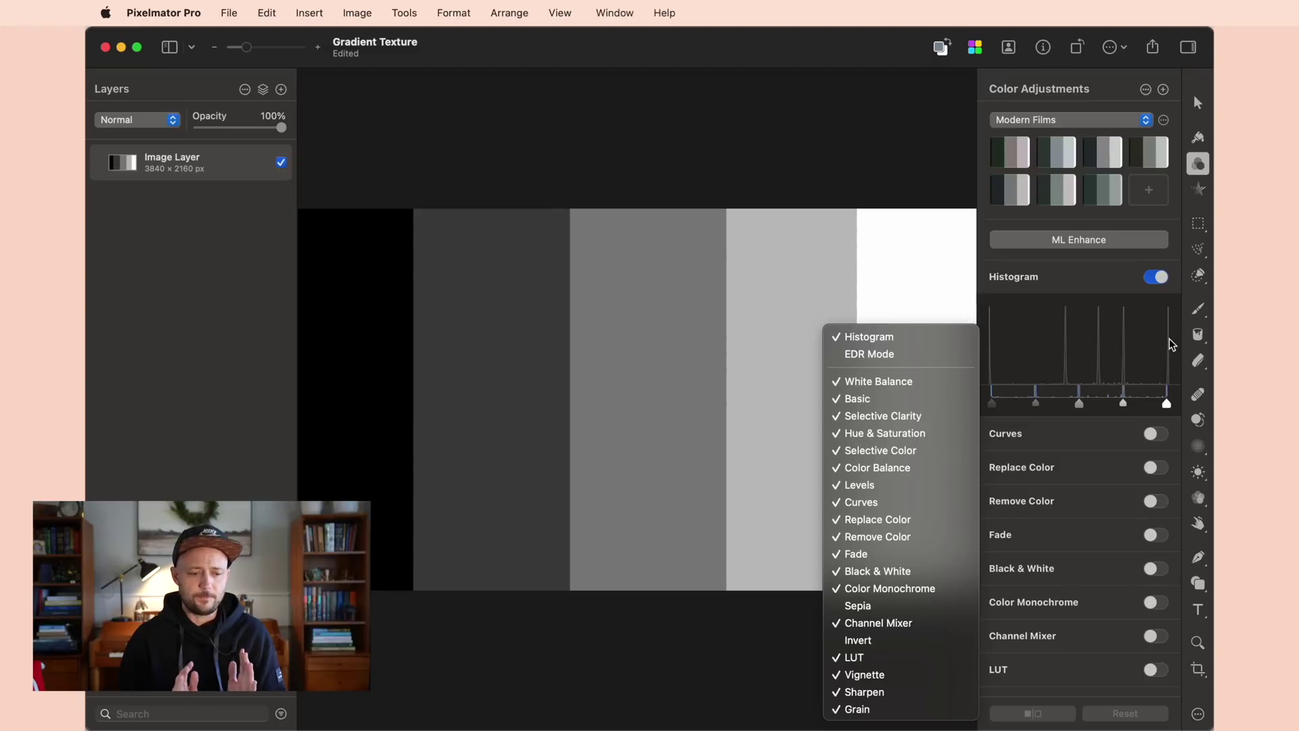
# Switch the histogram to RGB, then expand and collapse its levels view.
pyautogui.moveTo(967, 345)
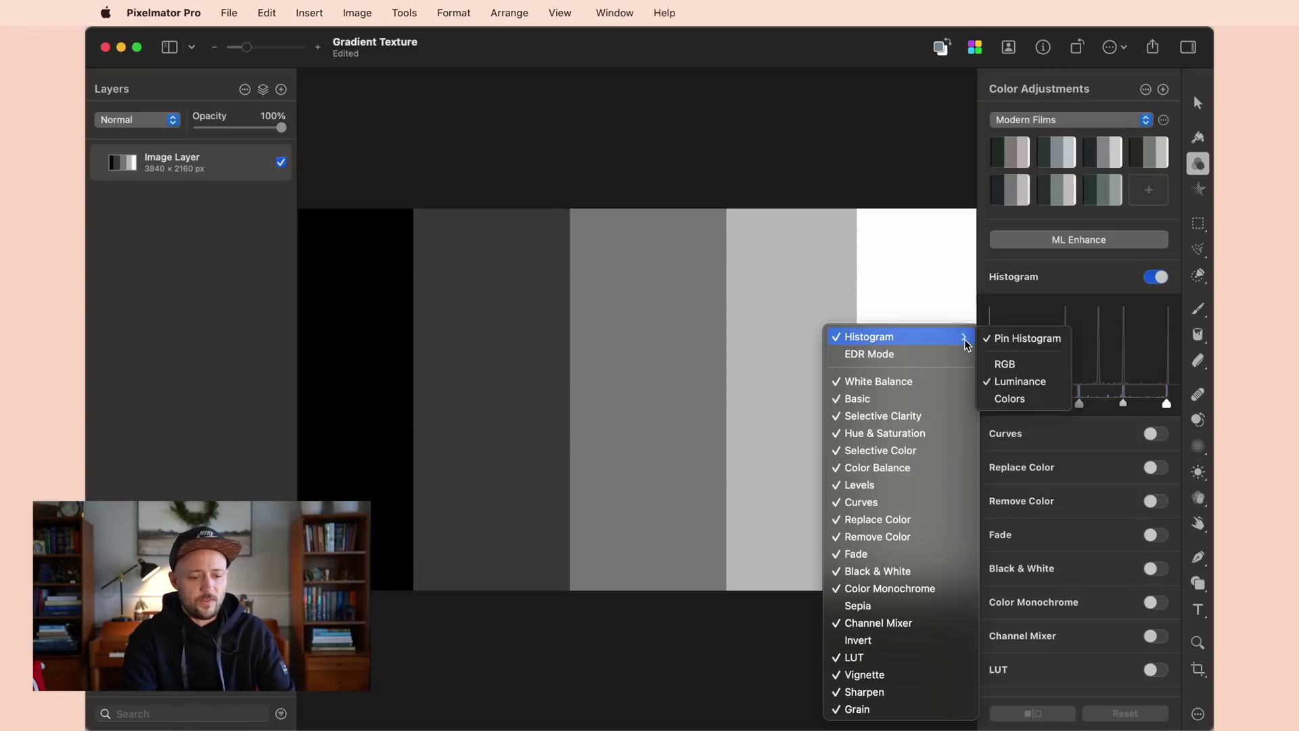
pyautogui.click(986, 364)
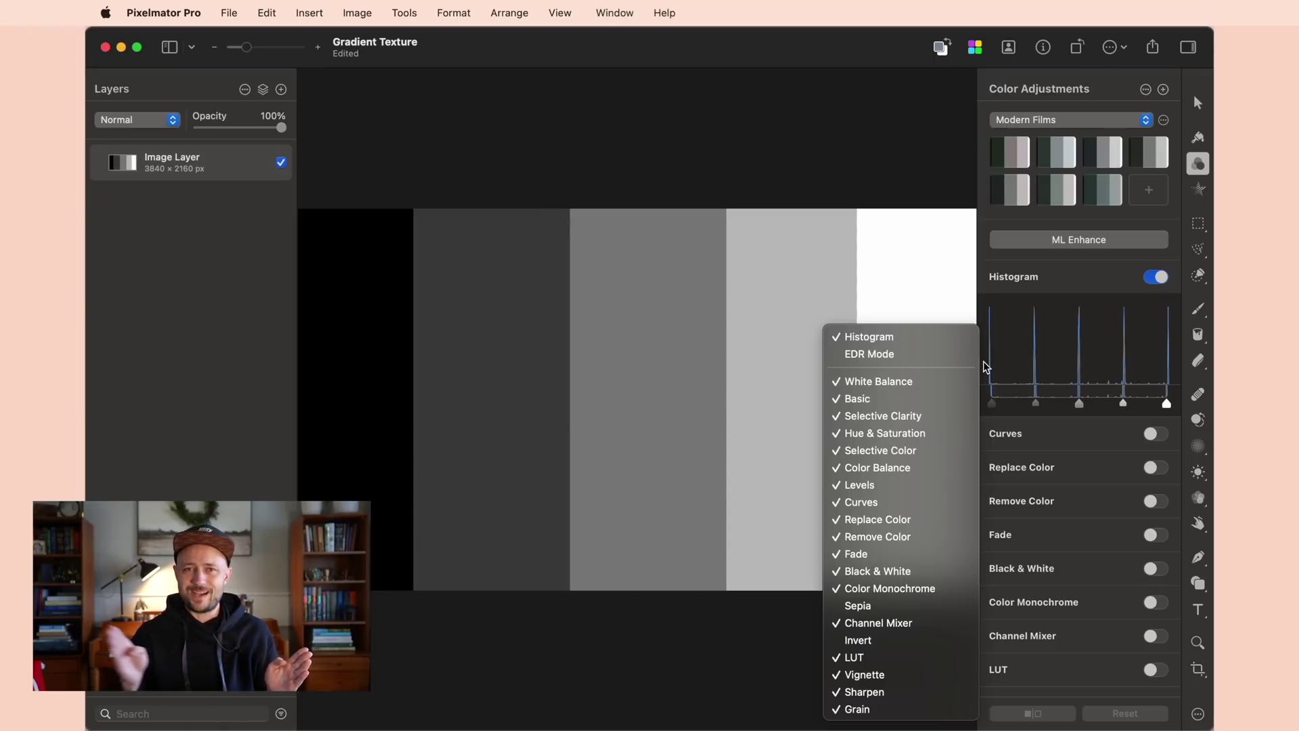
pyautogui.click(929, 314)
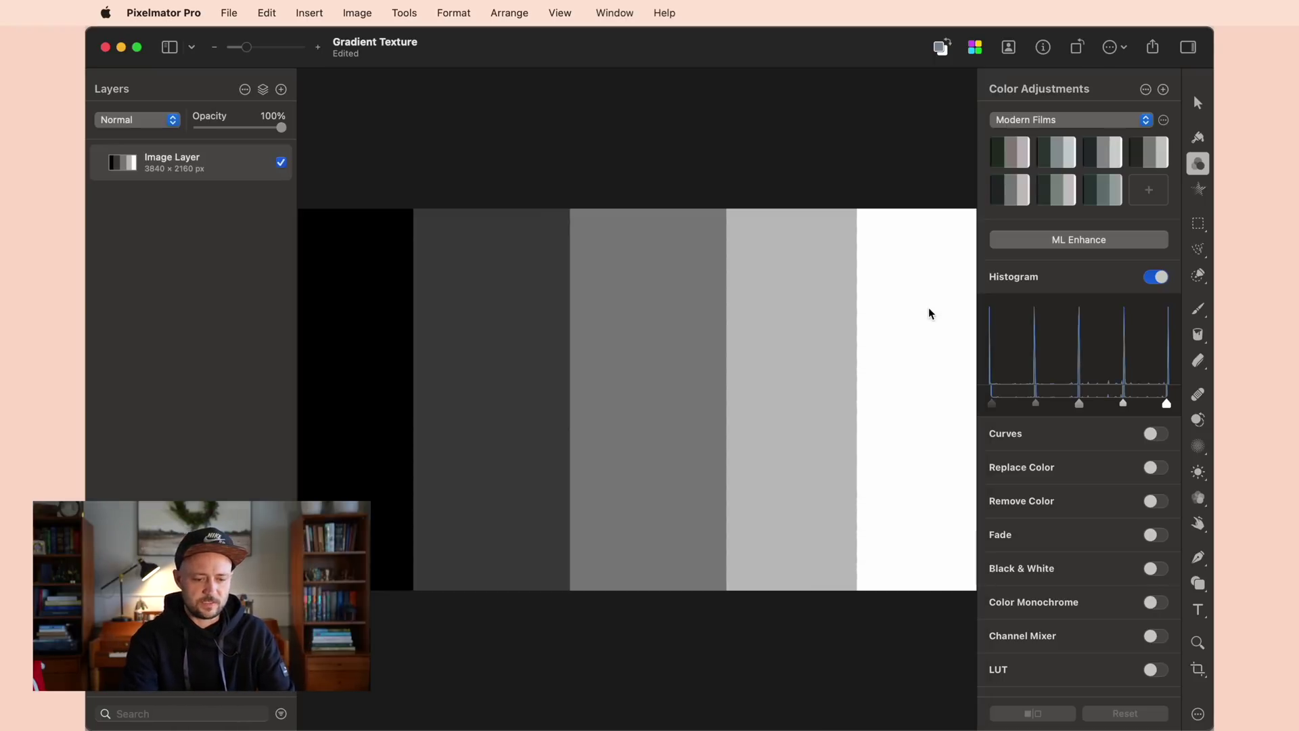
pyautogui.click(1054, 457)
pyautogui.click(1053, 457)
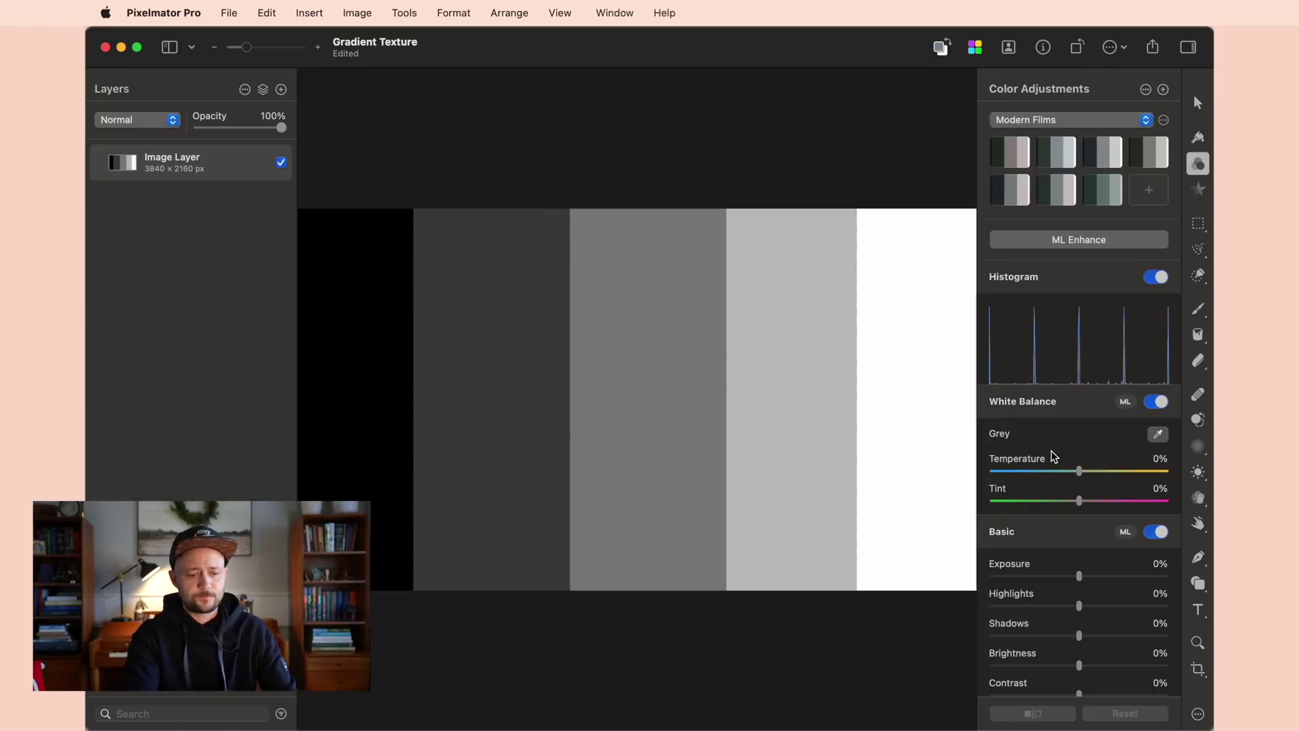
# Scroll the panel to show the Basic sliders from Exposure through Clarity.
pyautogui.scroll(-4, 1053, 456)
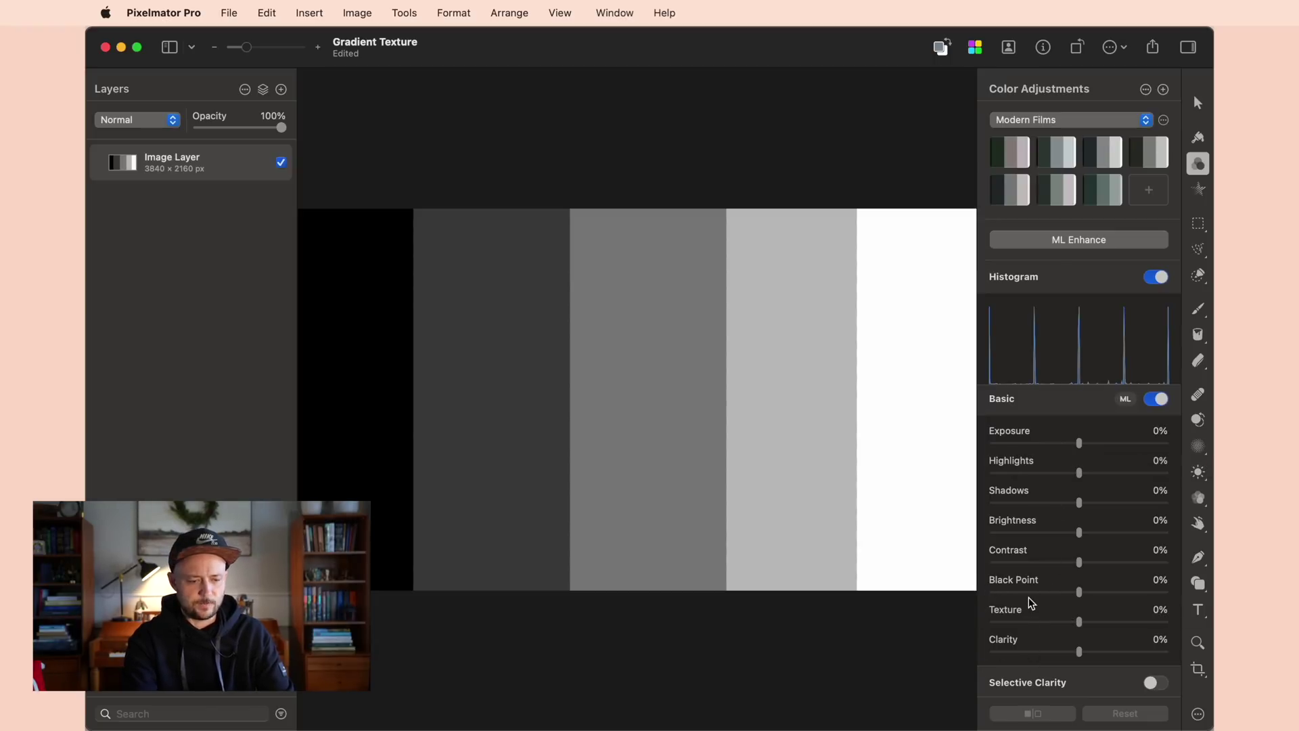
pyautogui.click(1081, 449)
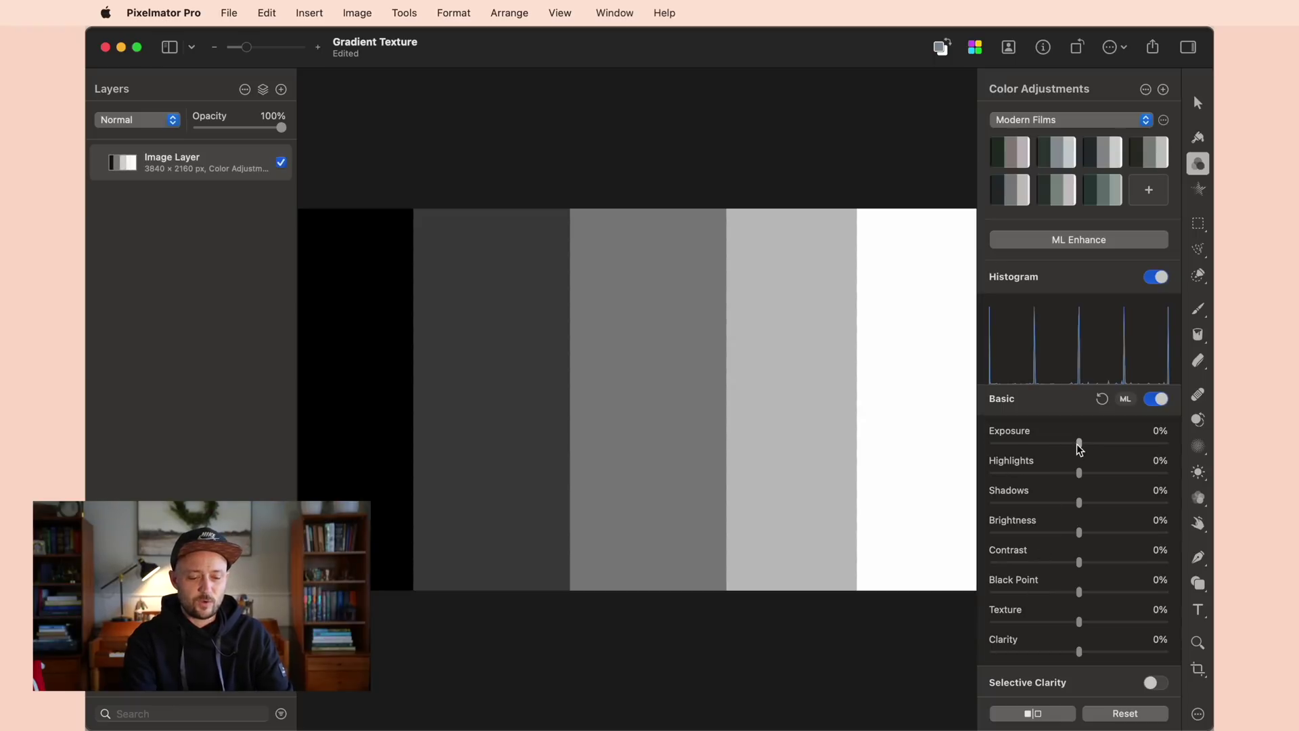
pyautogui.moveTo(1081, 448); pyautogui.dragTo(1135, 444)
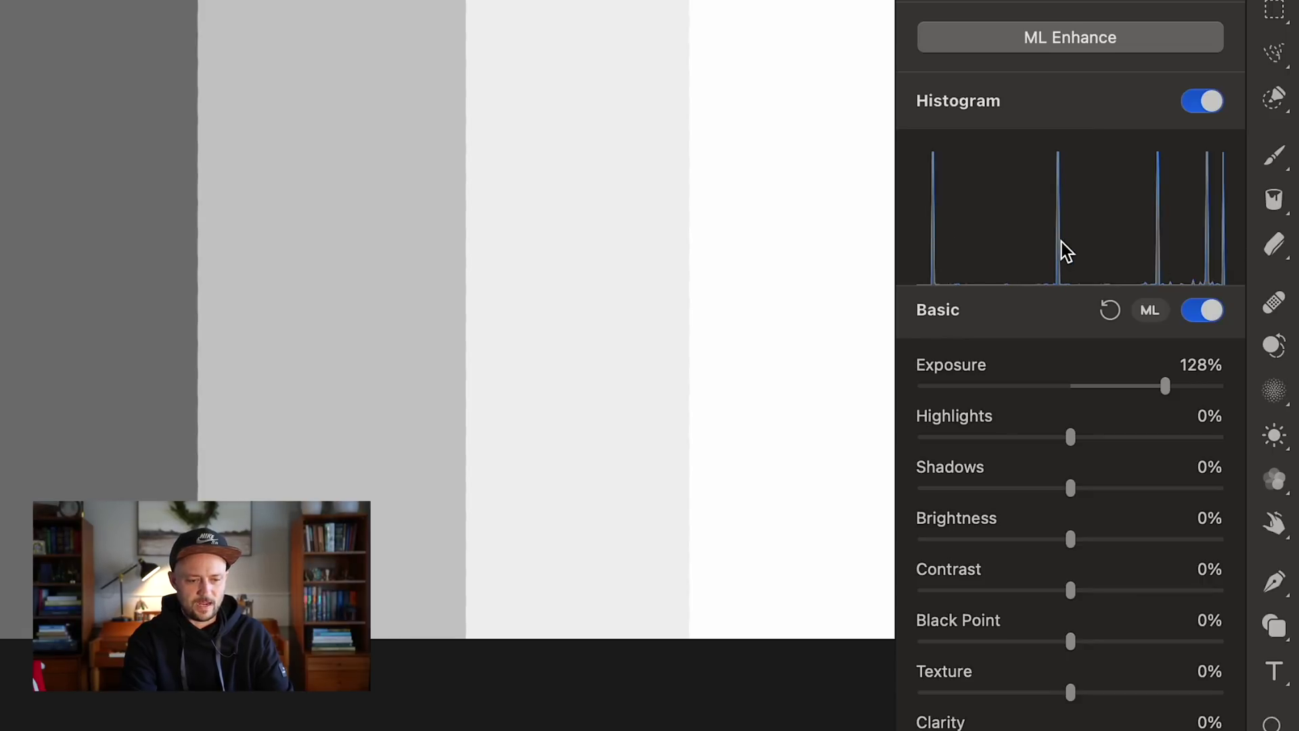
pyautogui.moveTo(1164, 386)
pyautogui.mouseDown()
pyautogui.moveTo(1143, 397)
pyautogui.moveTo(1184, 397)
pyautogui.moveTo(1118, 394)
pyautogui.moveTo(1176, 392)
pyautogui.mouseUp()
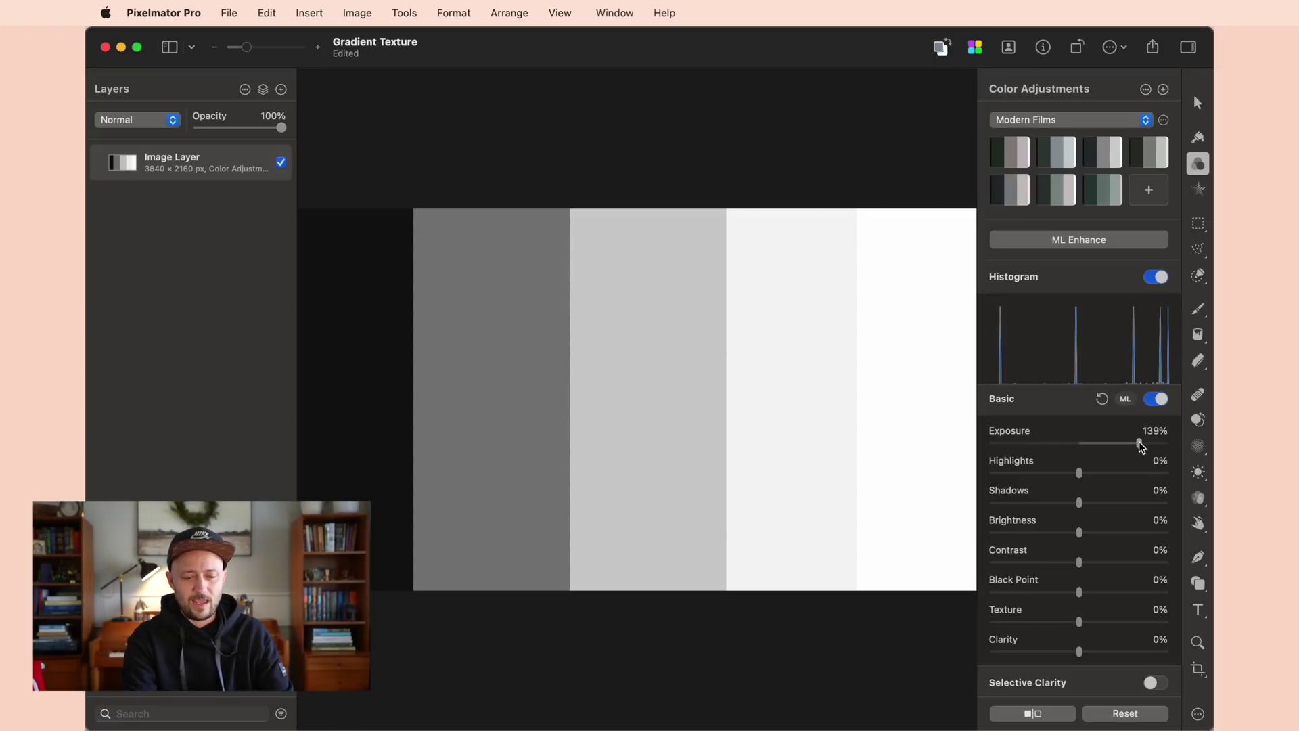
pyautogui.moveTo(1140, 447); pyautogui.dragTo(1017, 437)
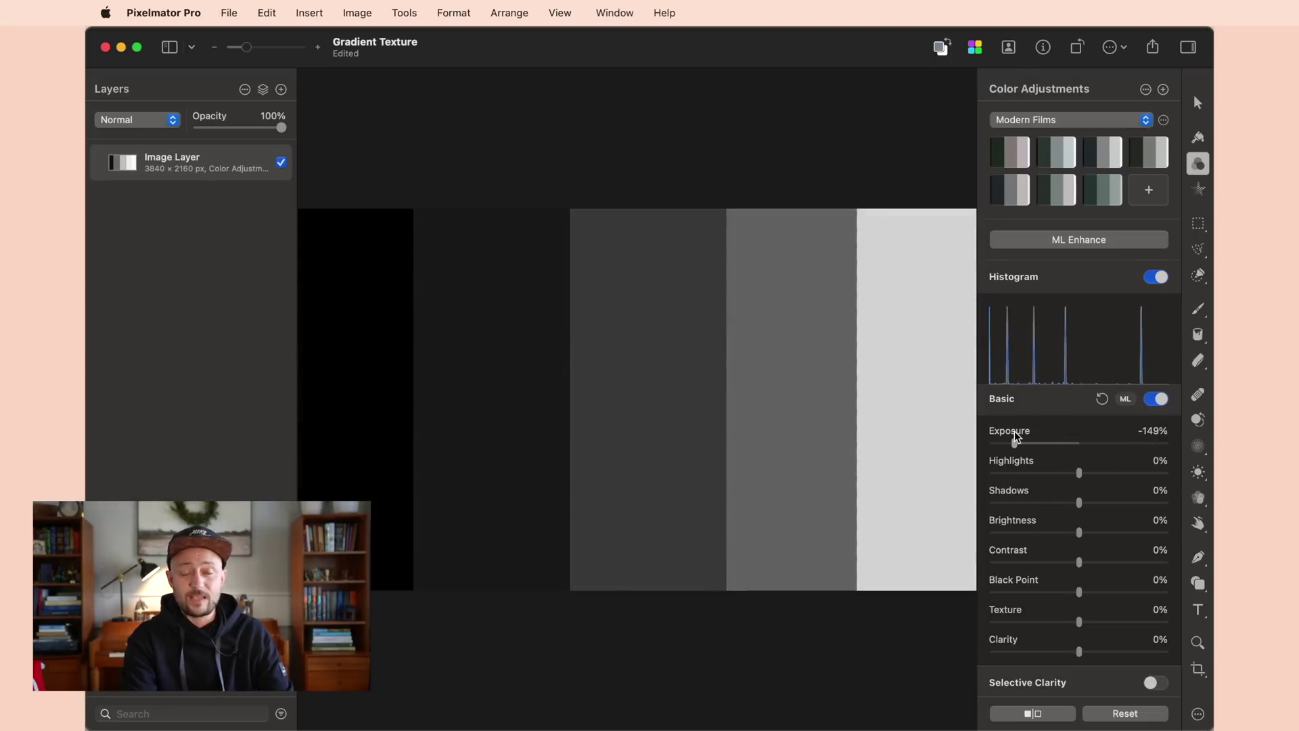
pyautogui.moveTo(1015, 438); pyautogui.dragTo(1081, 444)
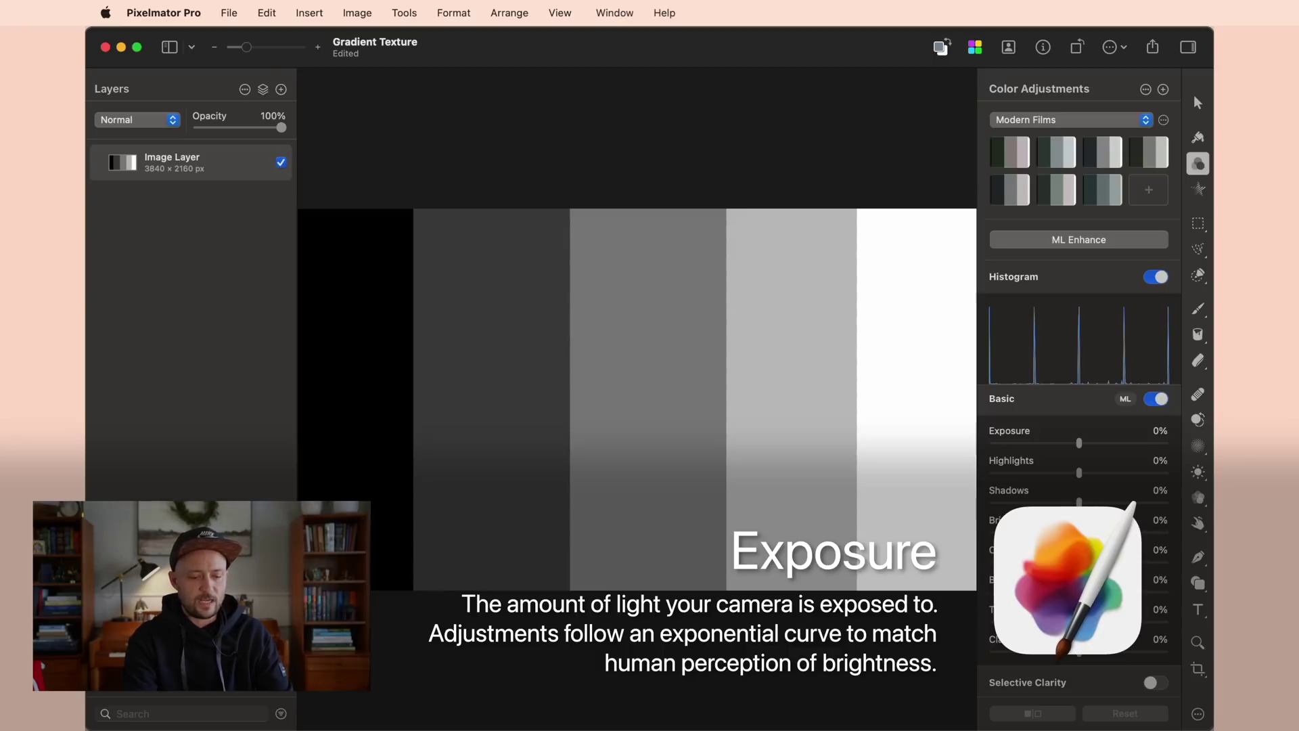
pyautogui.moveTo(1079, 532); pyautogui.dragTo(1083, 504)
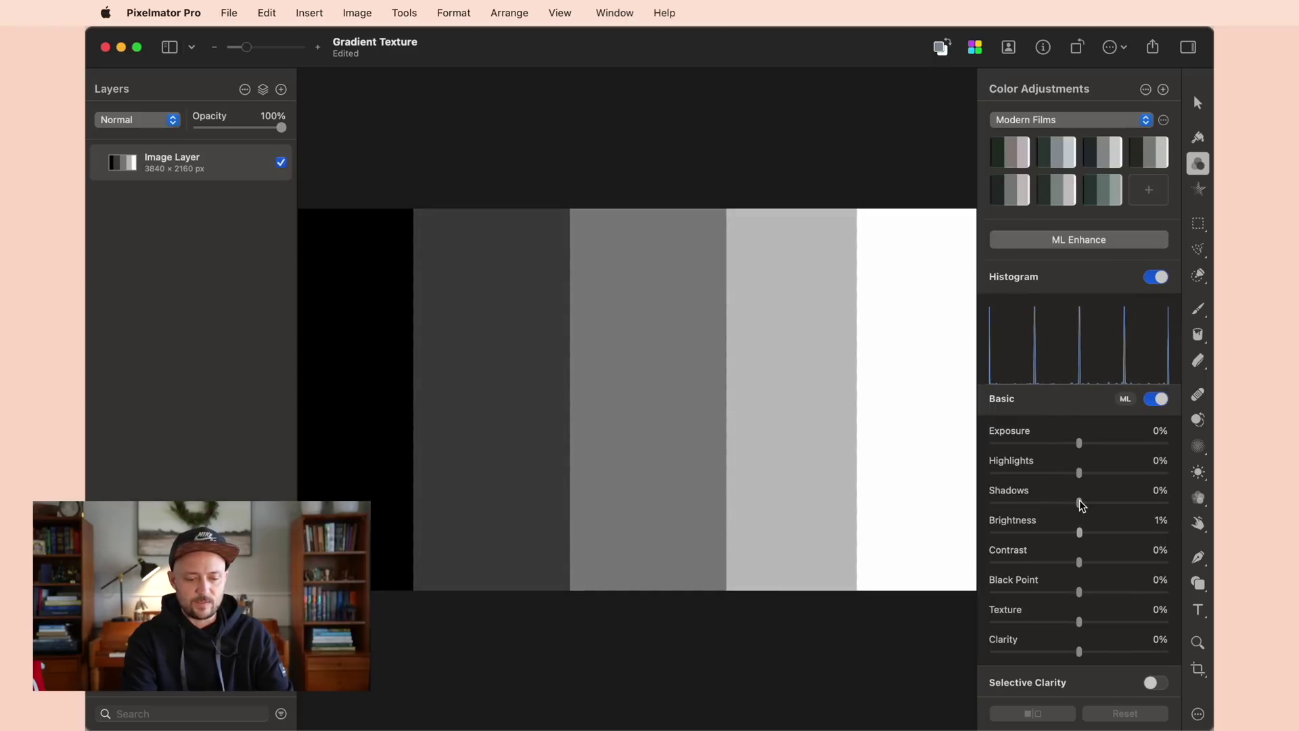
pyautogui.moveTo(1082, 505); pyautogui.dragTo(1078, 502)
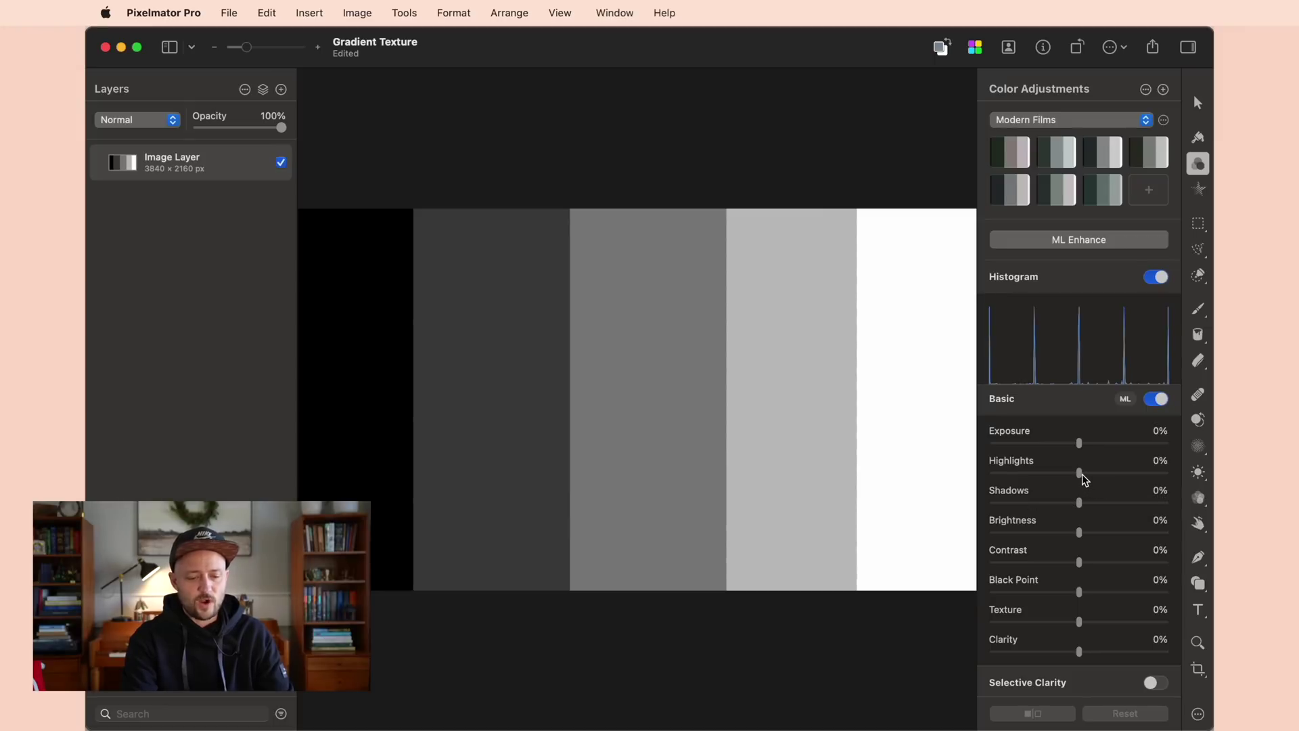
pyautogui.moveTo(1082, 474); pyautogui.dragTo(1157, 478)
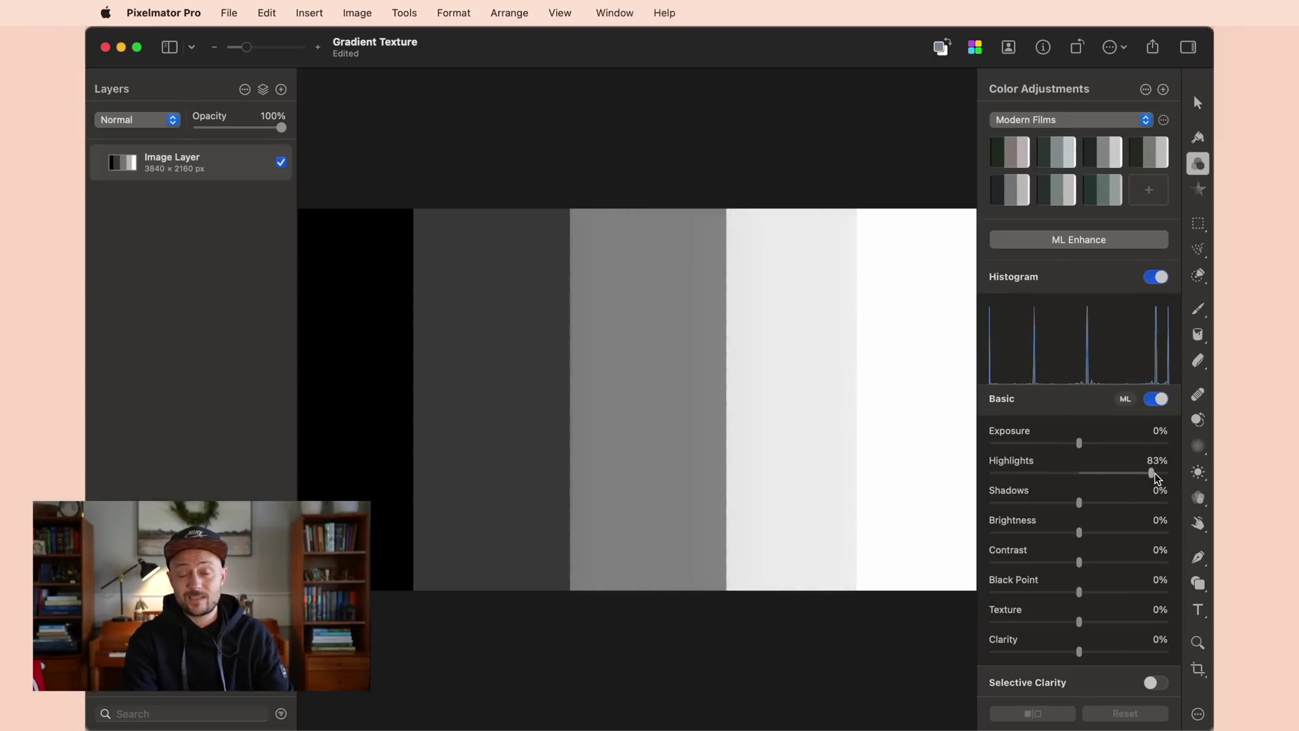
pyautogui.moveTo(1143, 478)
pyautogui.mouseDown()
pyautogui.moveTo(1082, 468)
pyautogui.moveTo(1177, 474)
pyautogui.mouseUp()
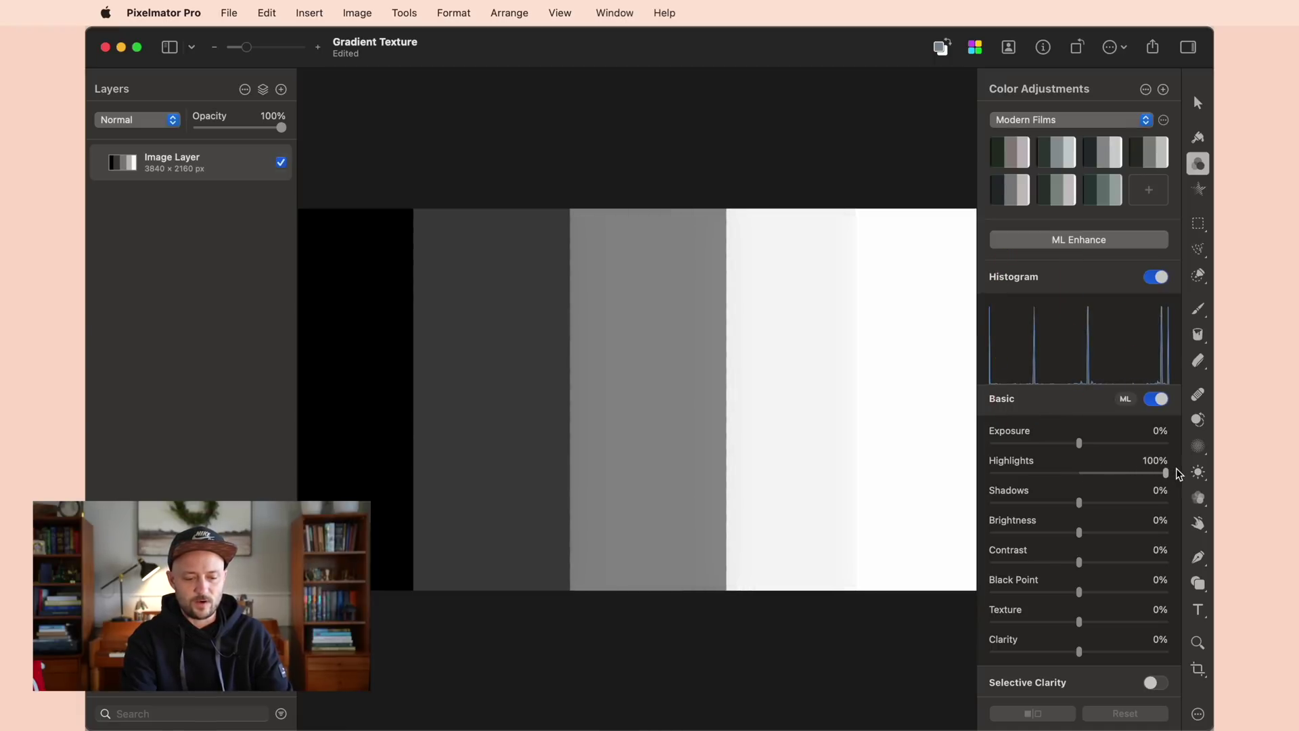
pyautogui.moveTo(1178, 474); pyautogui.dragTo(1081, 480)
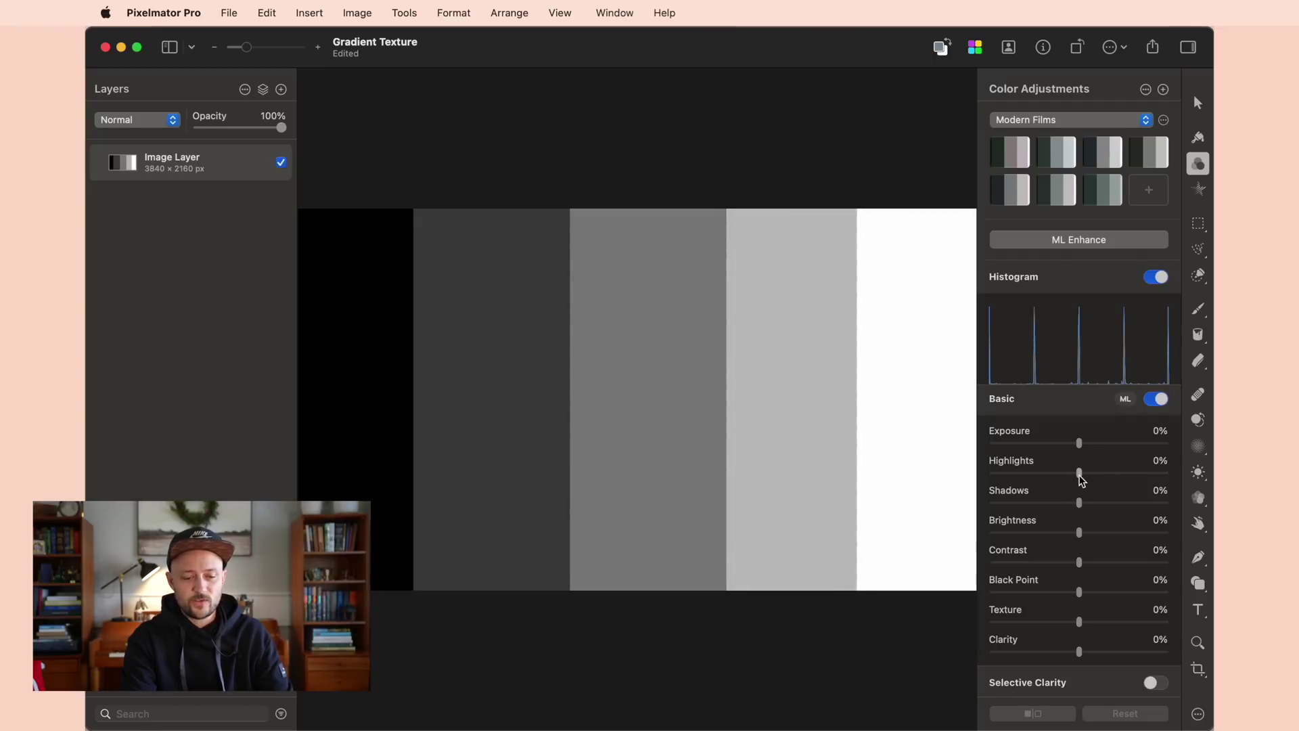
pyautogui.moveTo(1080, 480)
pyautogui.mouseDown()
pyautogui.moveTo(975, 469)
pyautogui.moveTo(1082, 474)
pyautogui.mouseUp()
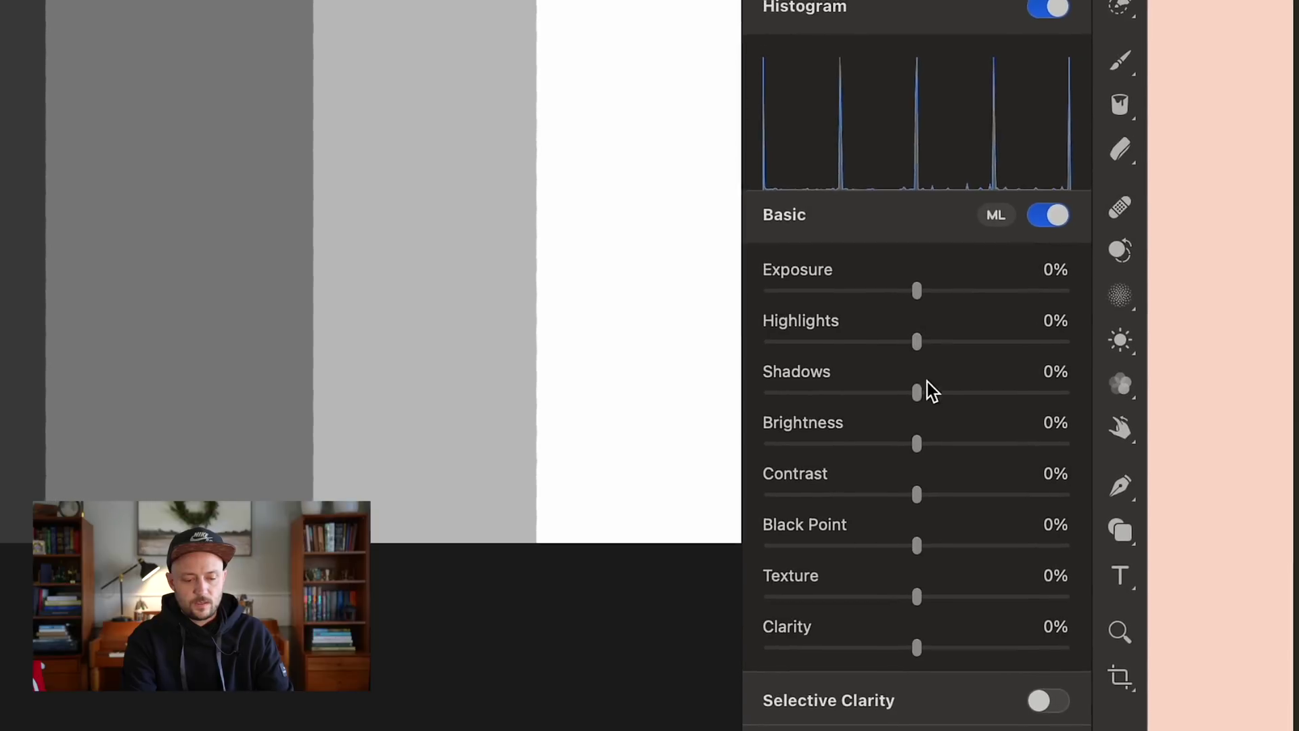
pyautogui.moveTo(918, 395); pyautogui.dragTo(1018, 383)
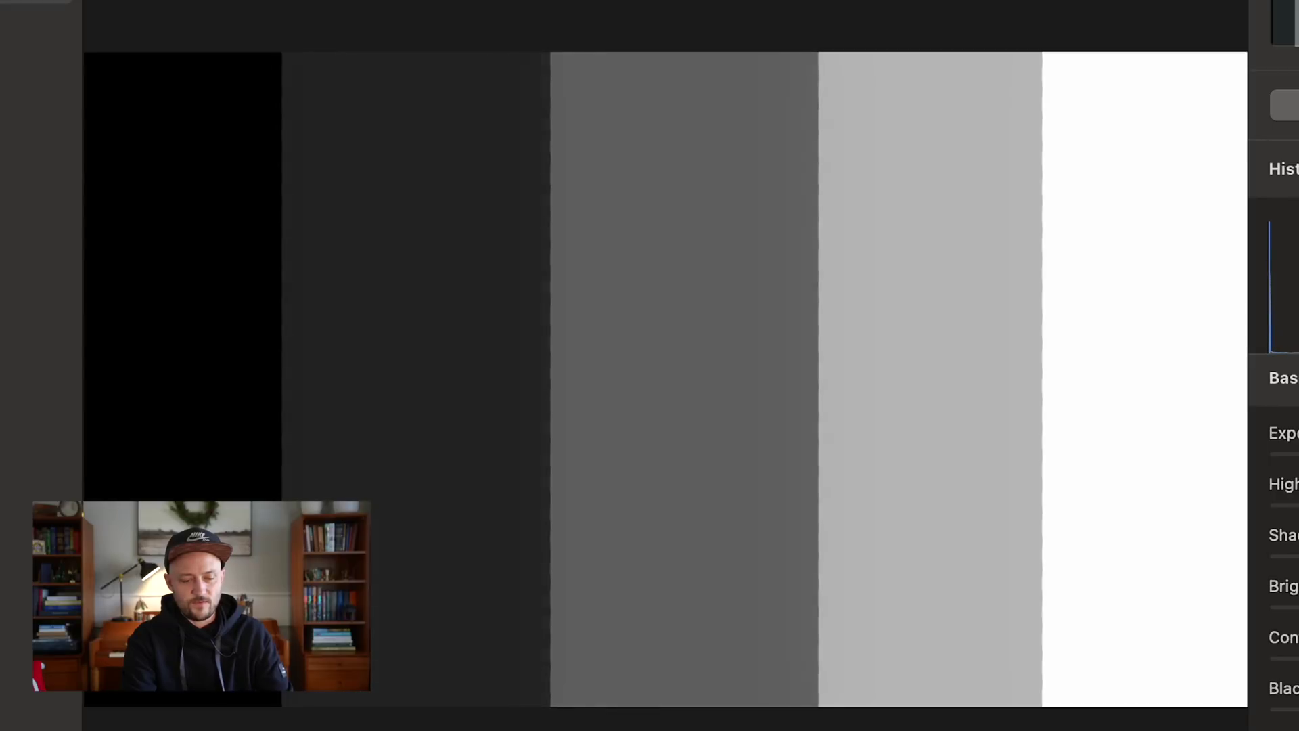
pyautogui.moveTo(1296, 511); pyautogui.dragTo(1275, 504)
pyautogui.moveTo(1275, 557); pyautogui.dragTo(1296, 556)
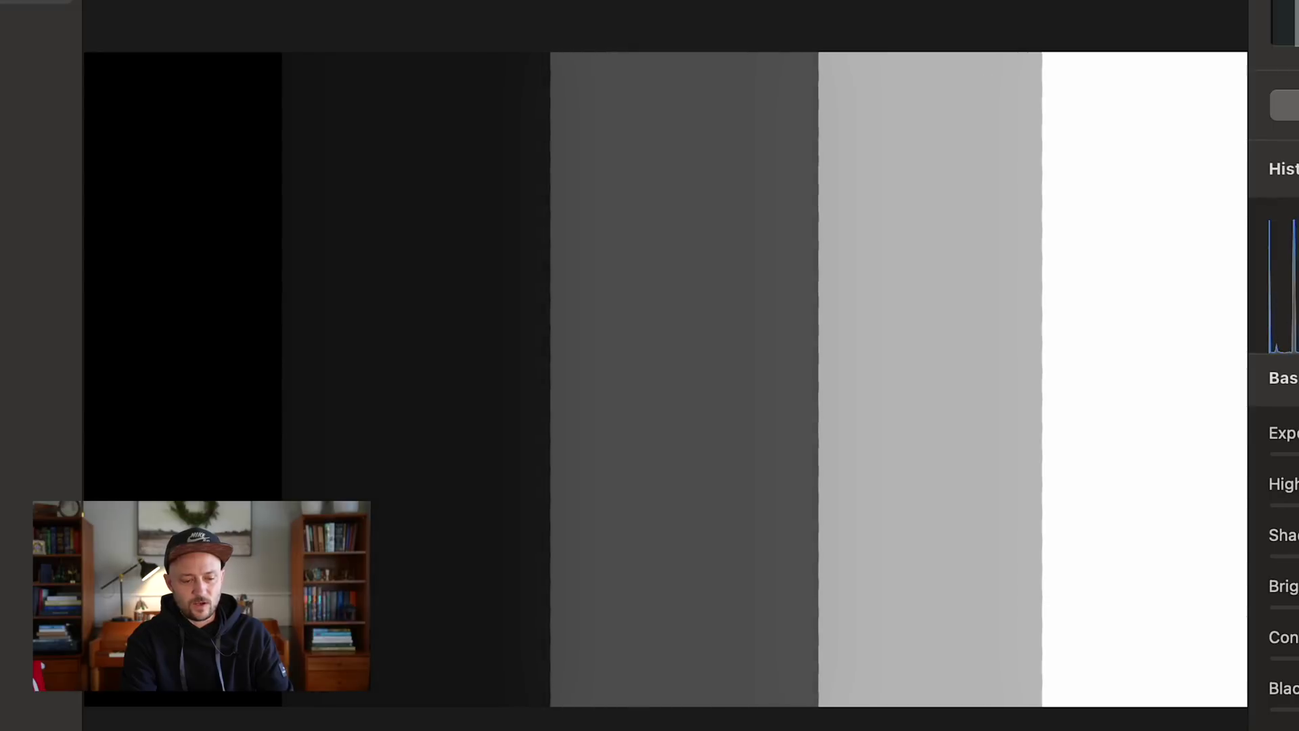
pyautogui.moveTo(1005, 502); pyautogui.dragTo(1079, 502)
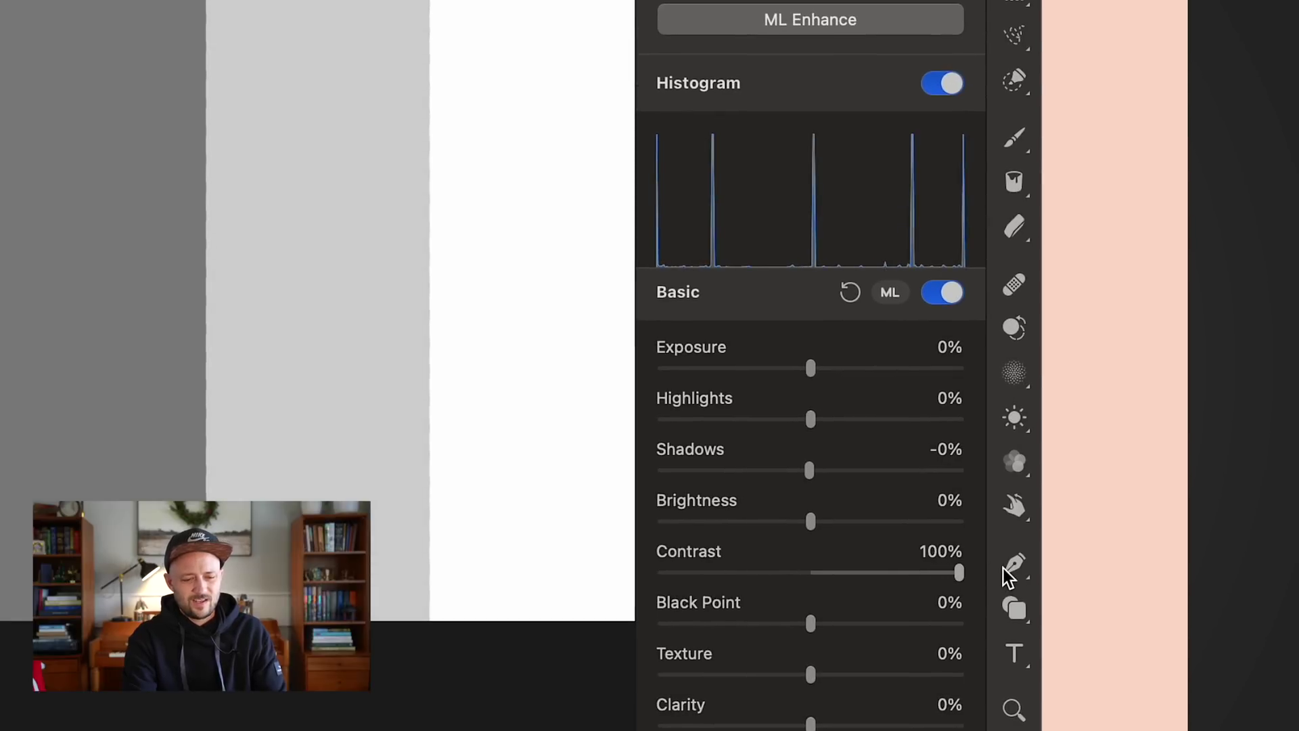
pyautogui.moveTo(976, 575); pyautogui.dragTo(634, 575)
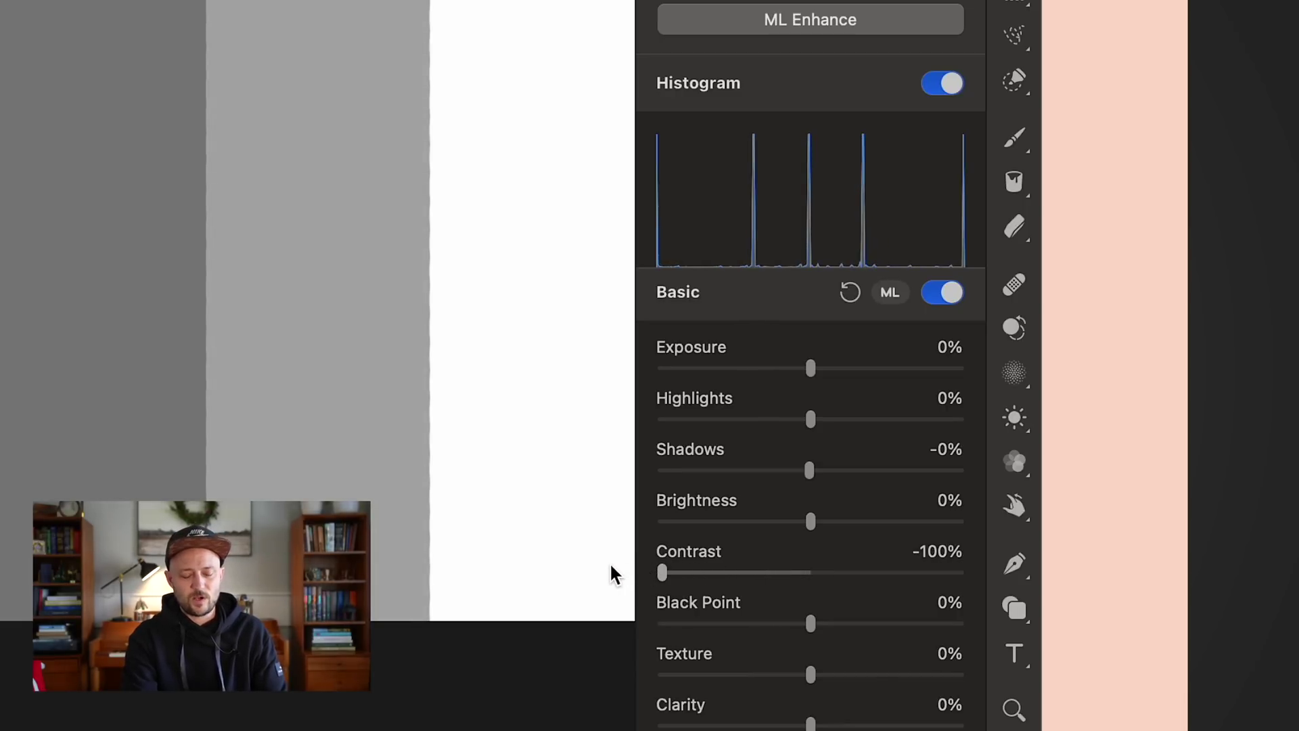
pyautogui.moveTo(642, 570); pyautogui.dragTo(809, 565)
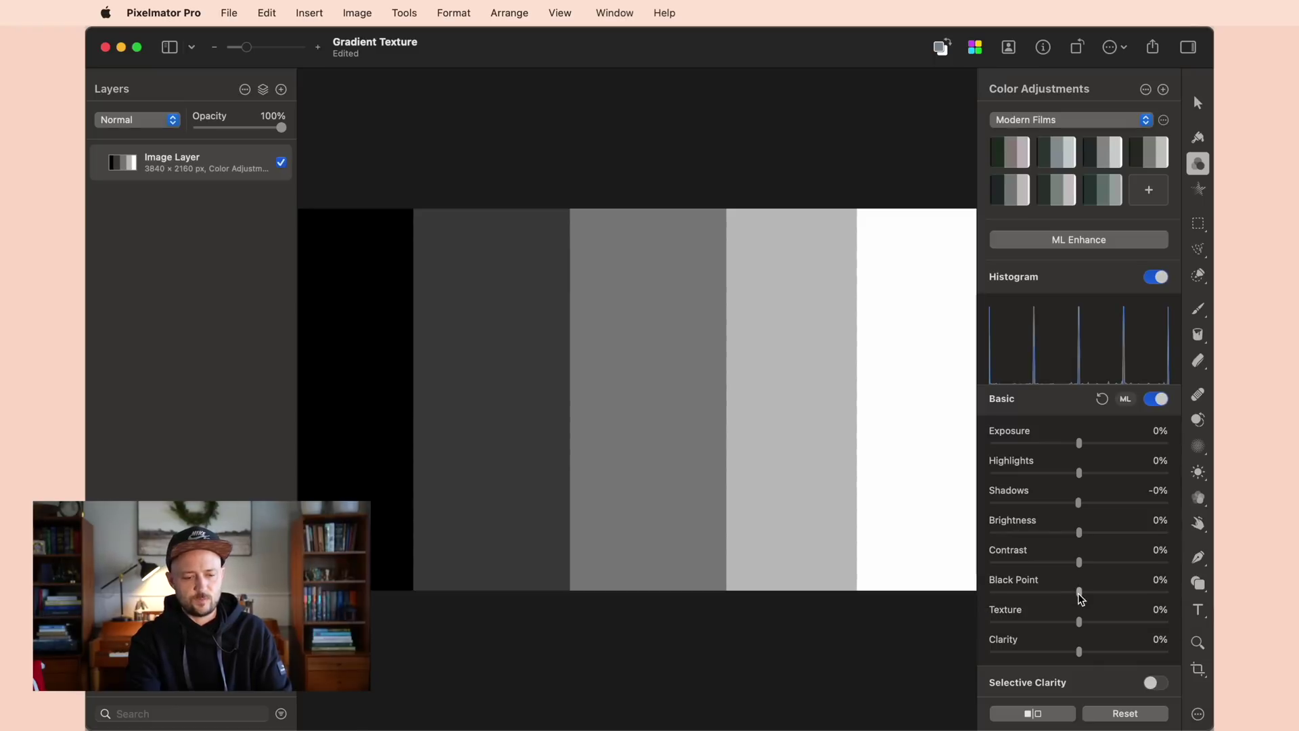
pyautogui.moveTo(1080, 593); pyautogui.dragTo(978, 572)
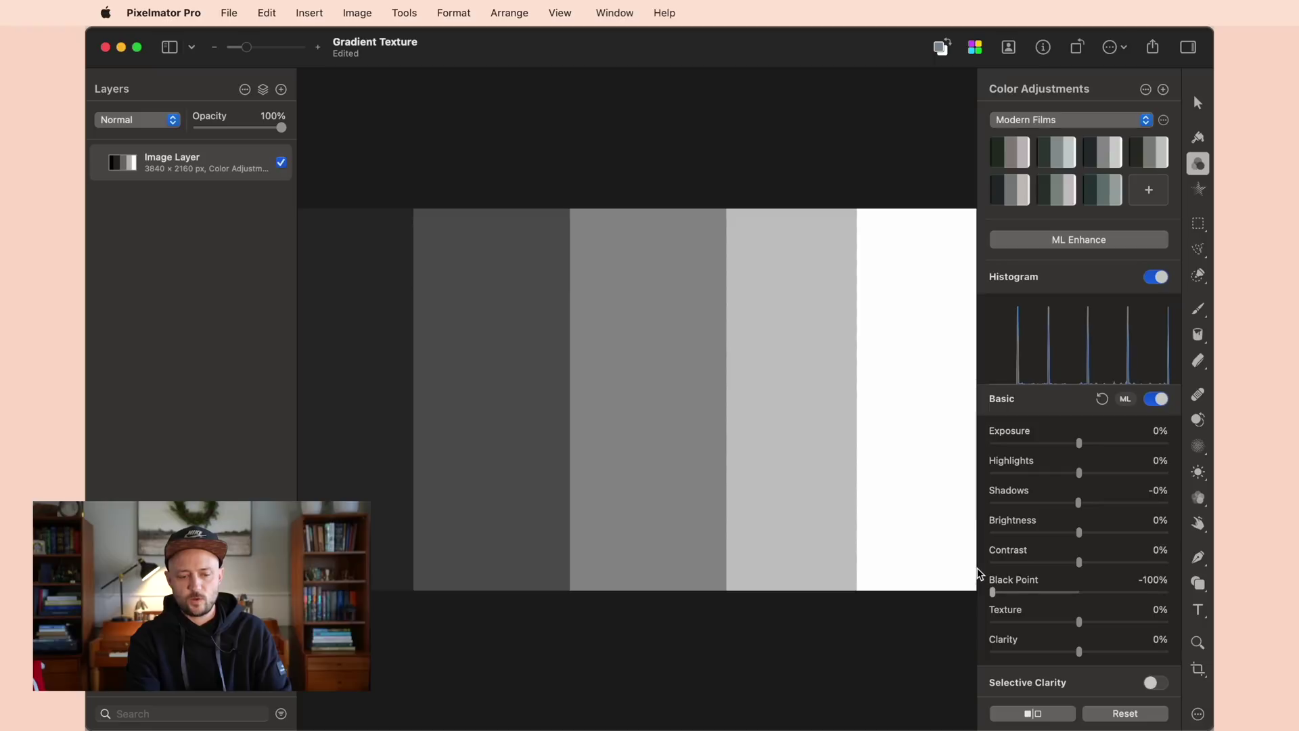
pyautogui.moveTo(978, 573); pyautogui.dragTo(1088, 593)
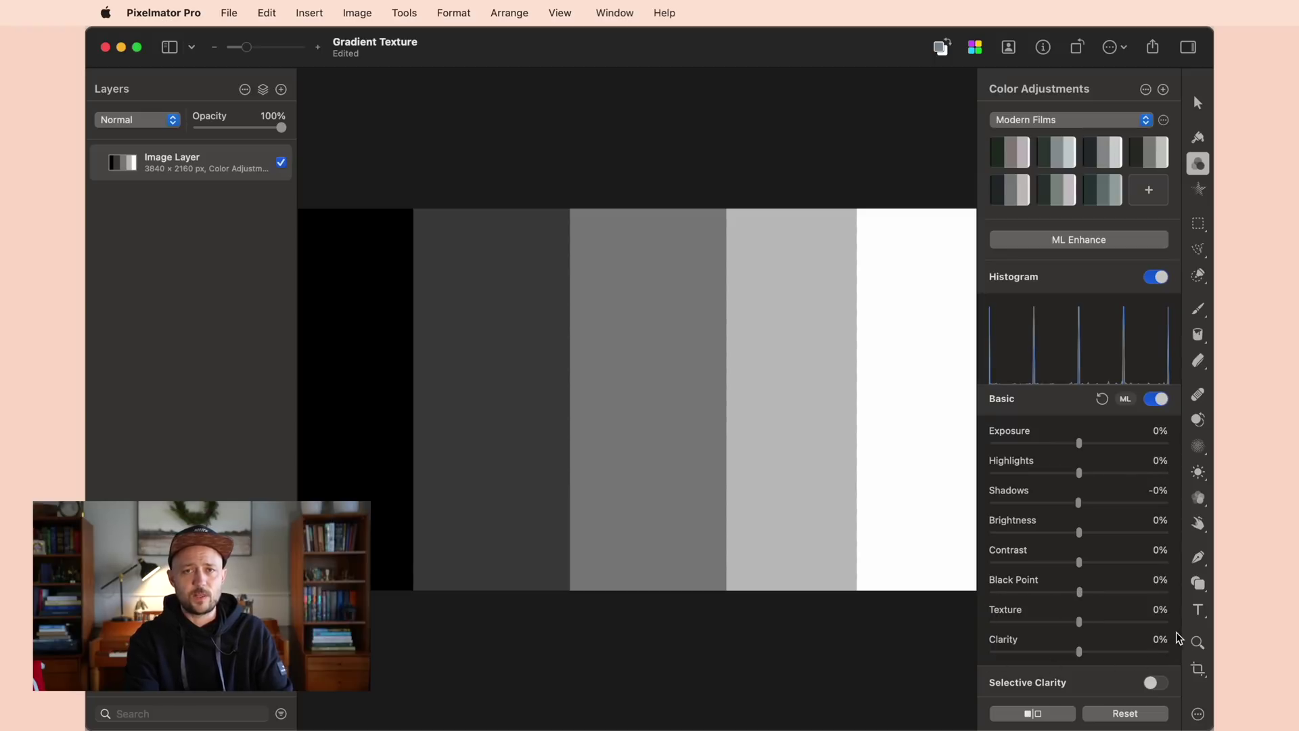
# Open Cloud Texture.jpg in a new tab and scroll through its adjustments.
pyautogui.press('super+shift+k')
pyautogui.click(709, 190)
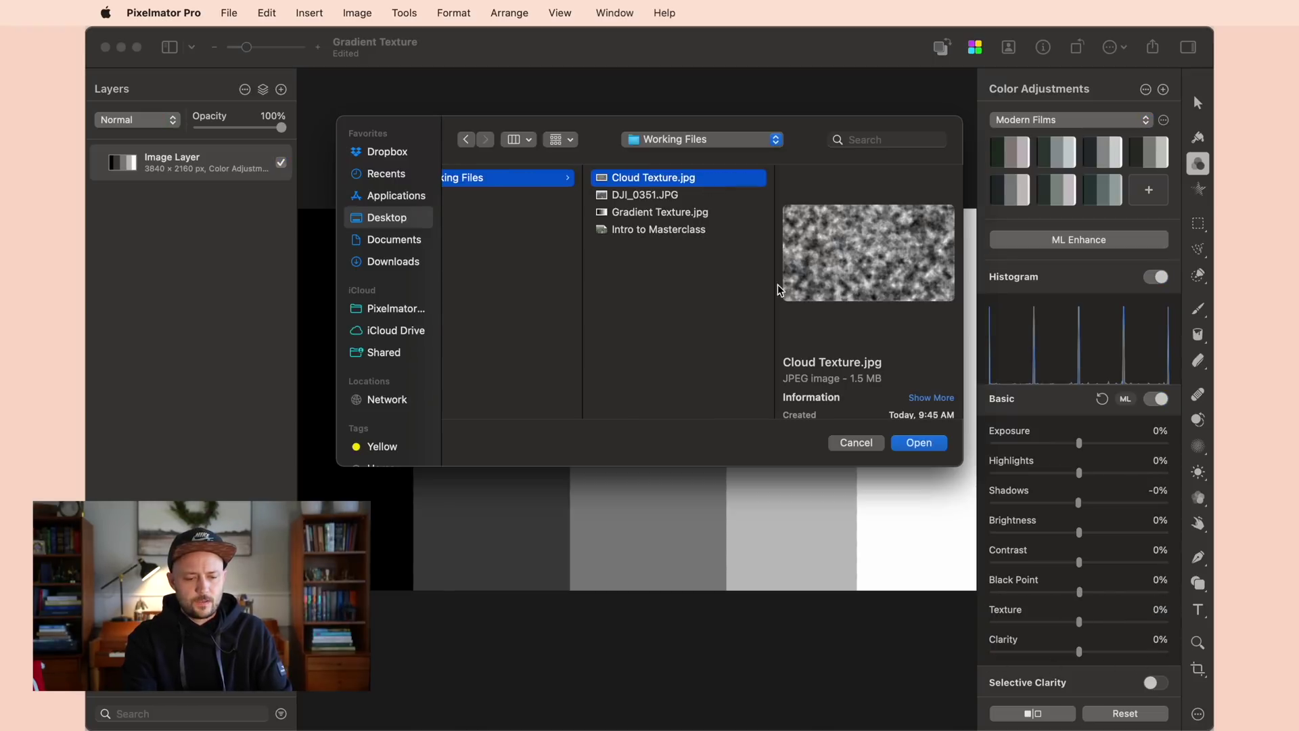
pyautogui.click(927, 440)
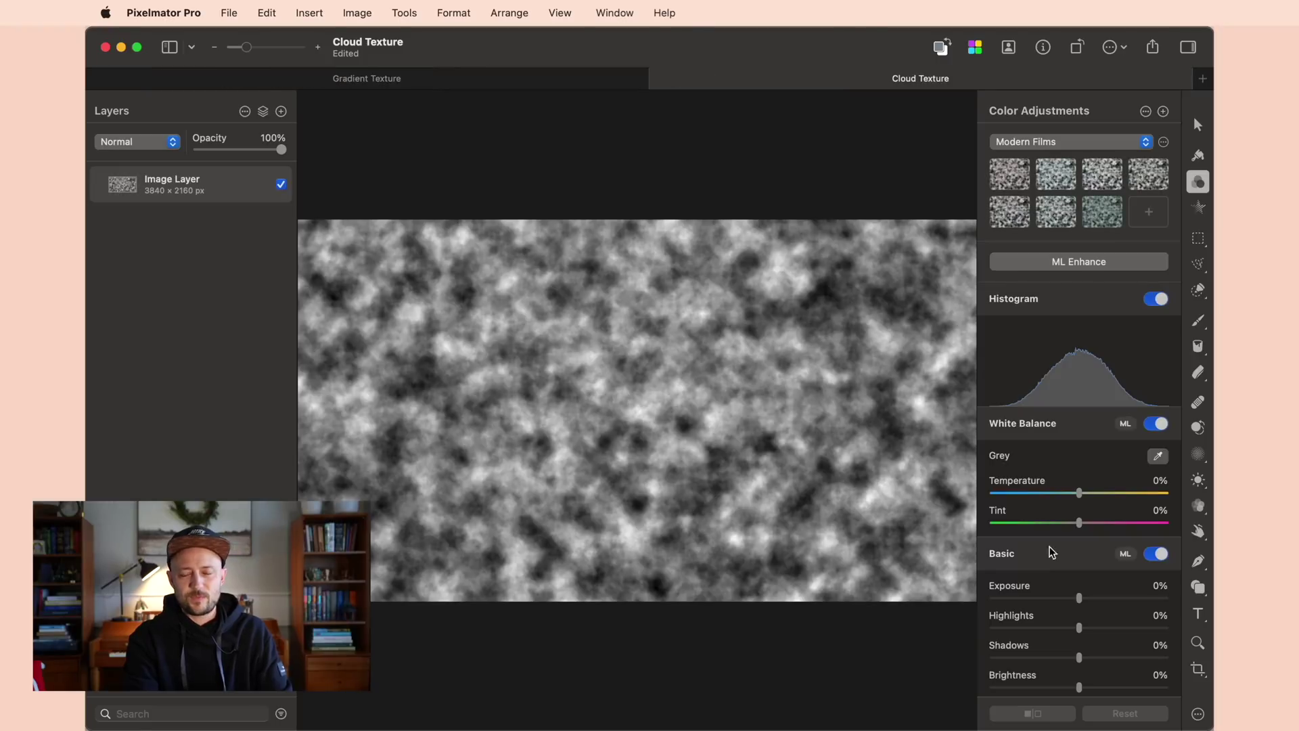
pyautogui.scroll(-2, 1078, 596)
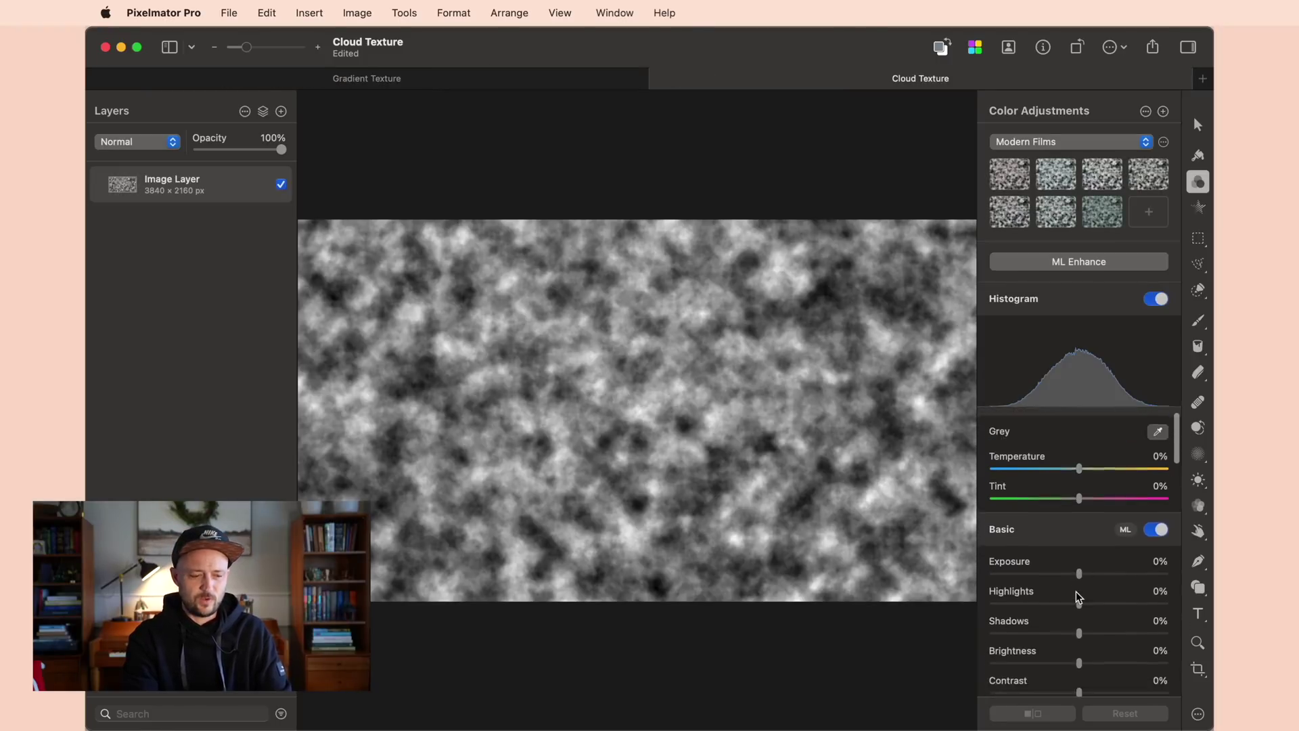
pyautogui.scroll(-3, 1078, 595)
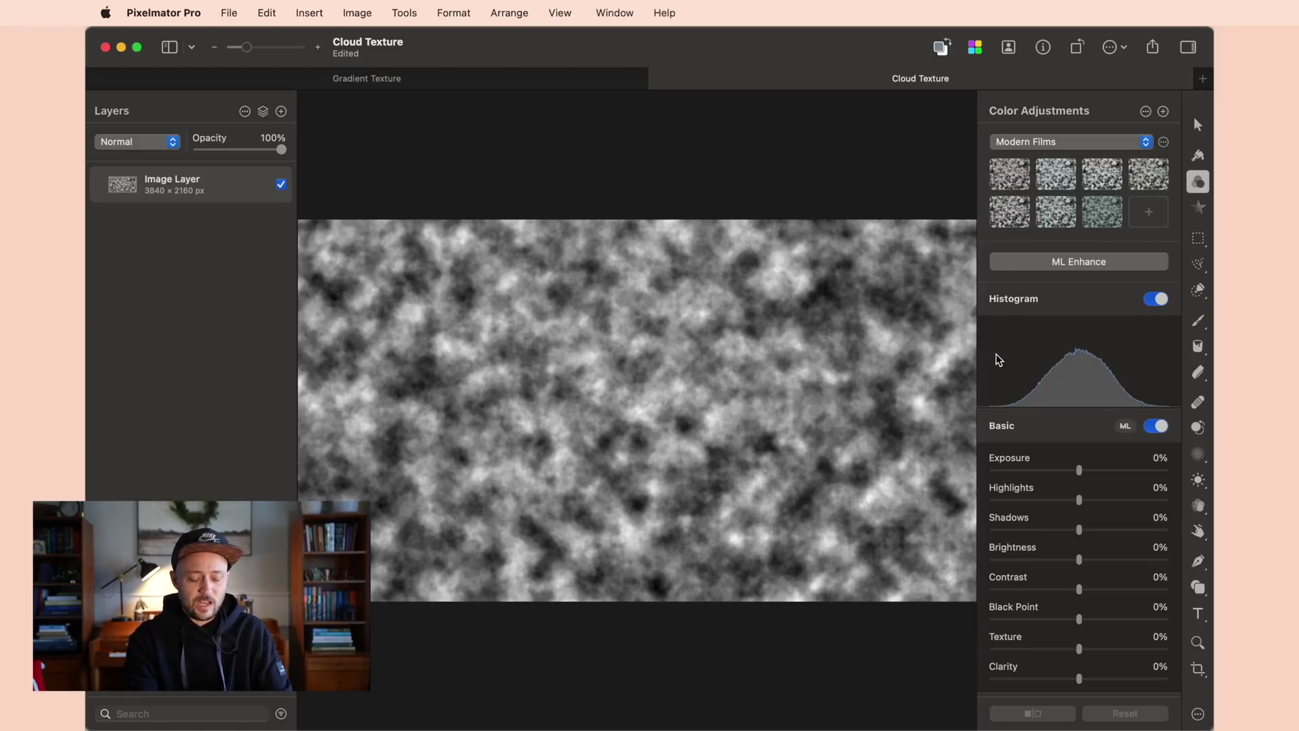
pyautogui.scroll(-3, 1048, 565)
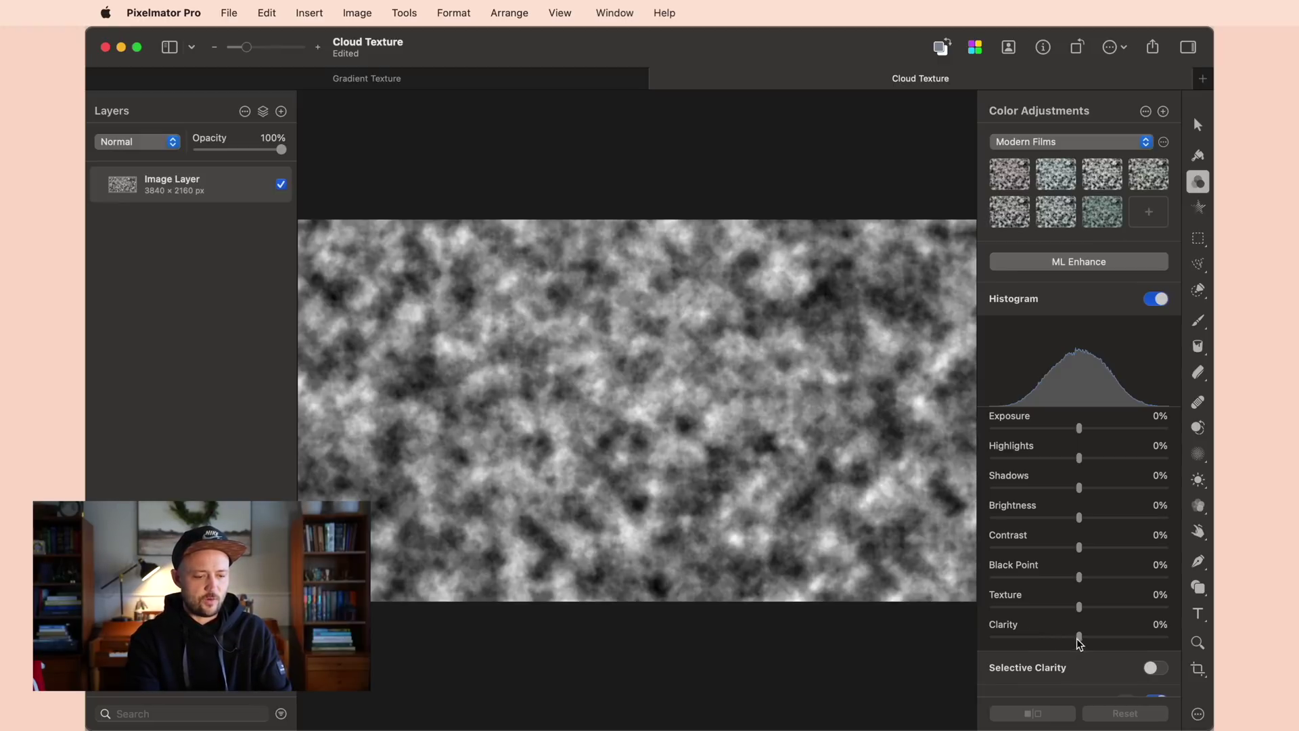
# Raise the cloud texture's Clarity slider to 7%.
pyautogui.moveTo(1082, 637); pyautogui.dragTo(1195, 639)
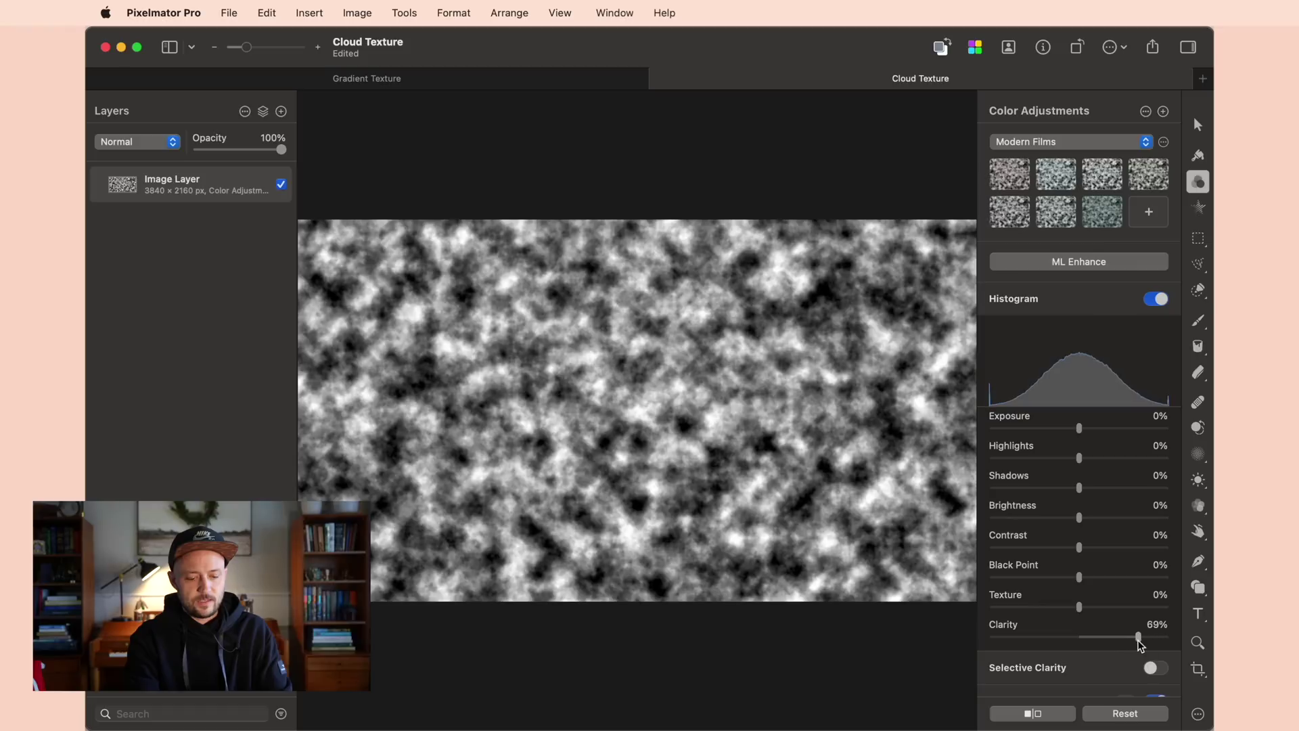
pyautogui.moveTo(1139, 643); pyautogui.dragTo(1212, 600)
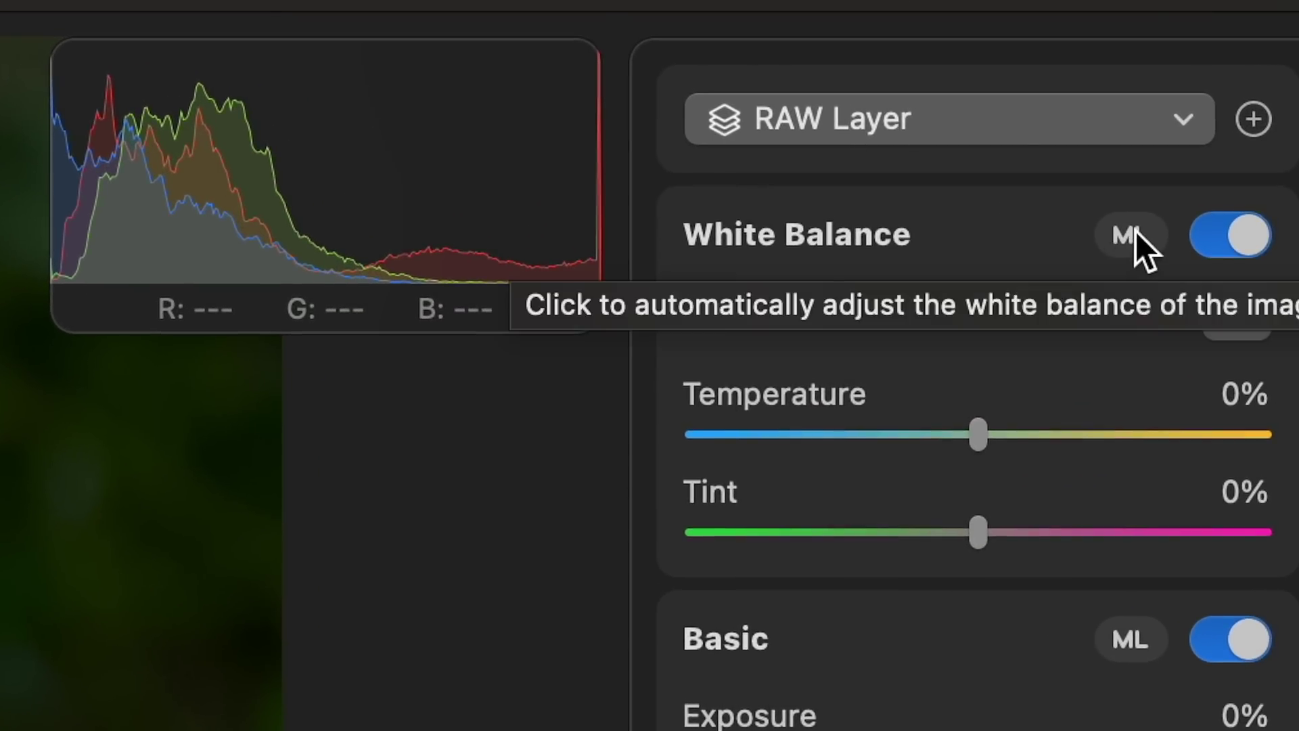
pyautogui.click(1135, 232)
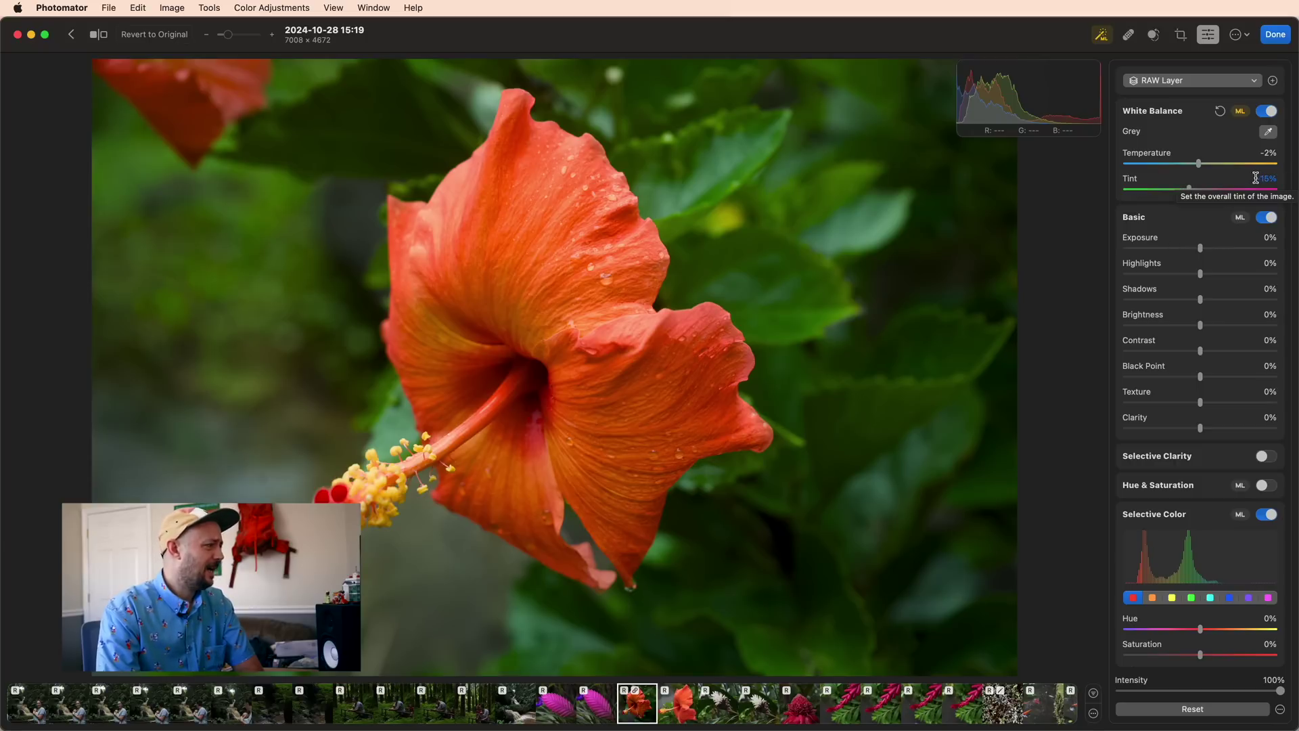
pyautogui.click(1264, 113)
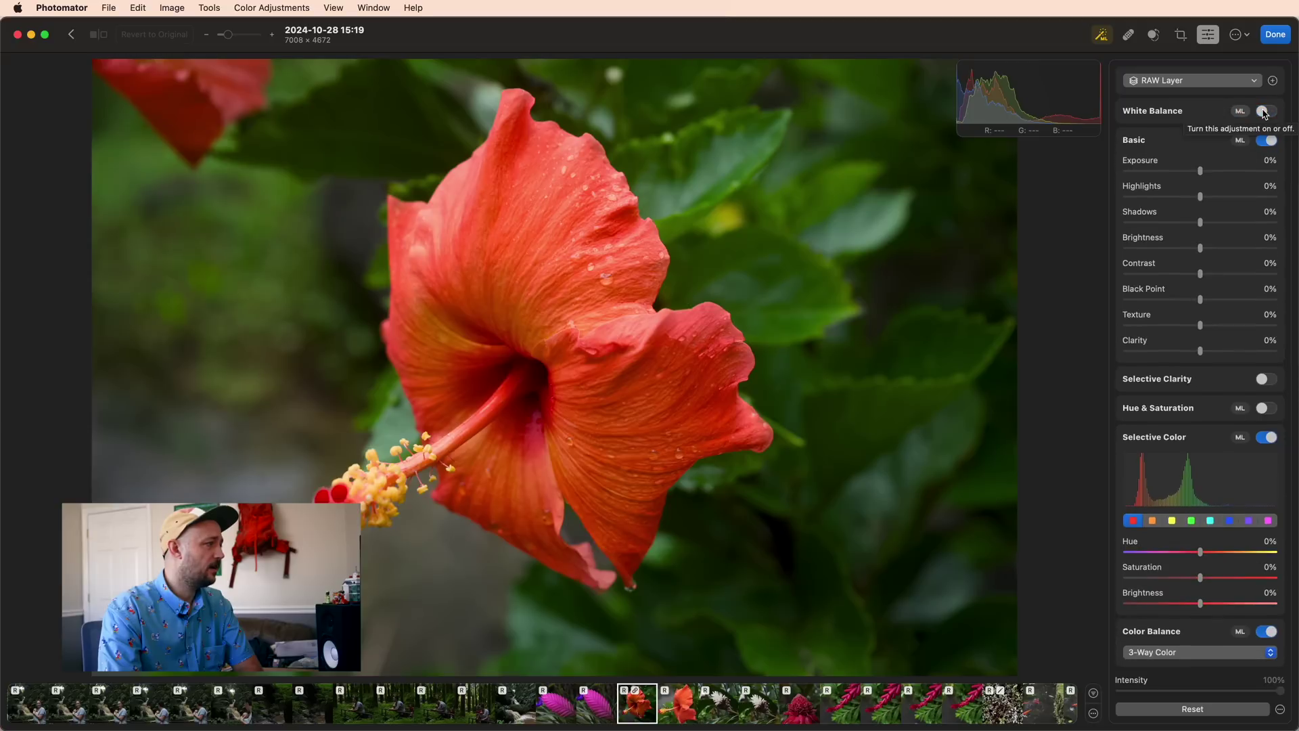
pyautogui.click(1264, 113)
pyautogui.click(1265, 113)
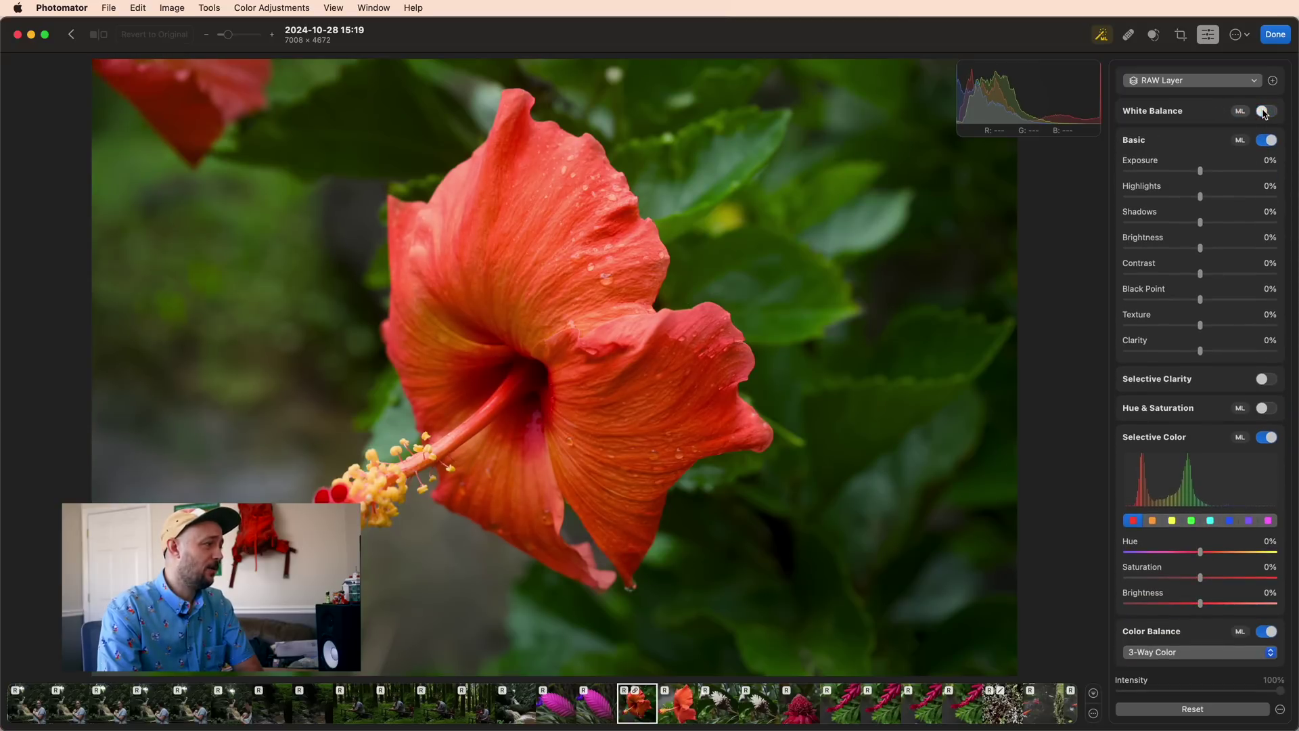
pyautogui.click(1264, 113)
pyautogui.click(1264, 113)
pyautogui.click(1265, 113)
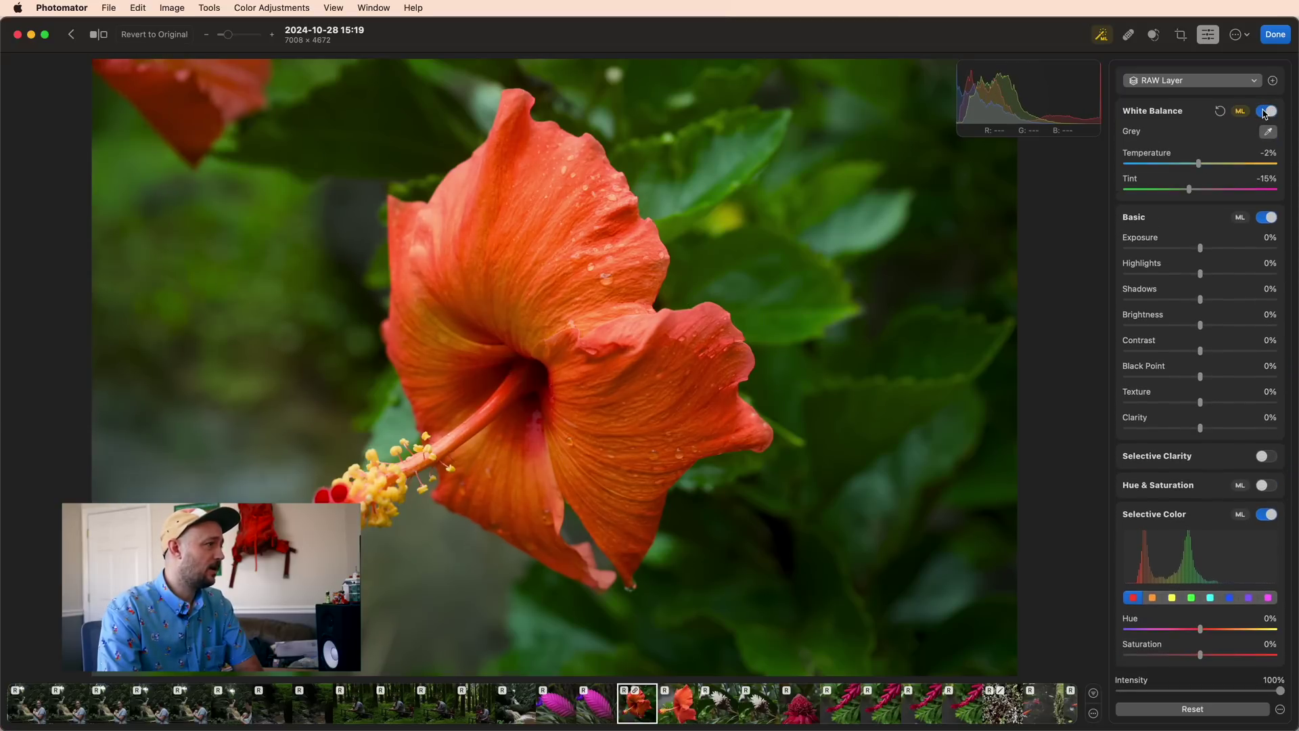
pyautogui.click(1265, 113)
pyautogui.click(1265, 113)
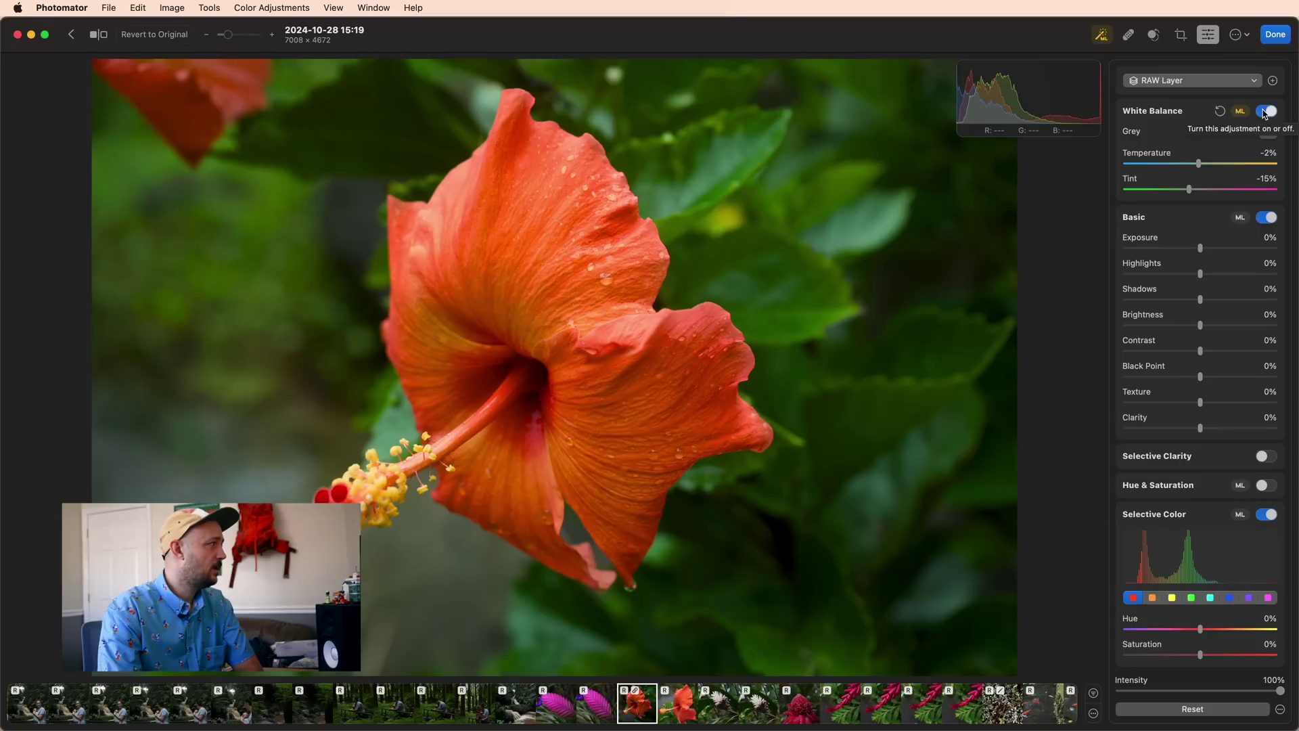
pyautogui.click(1264, 113)
pyautogui.click(1265, 113)
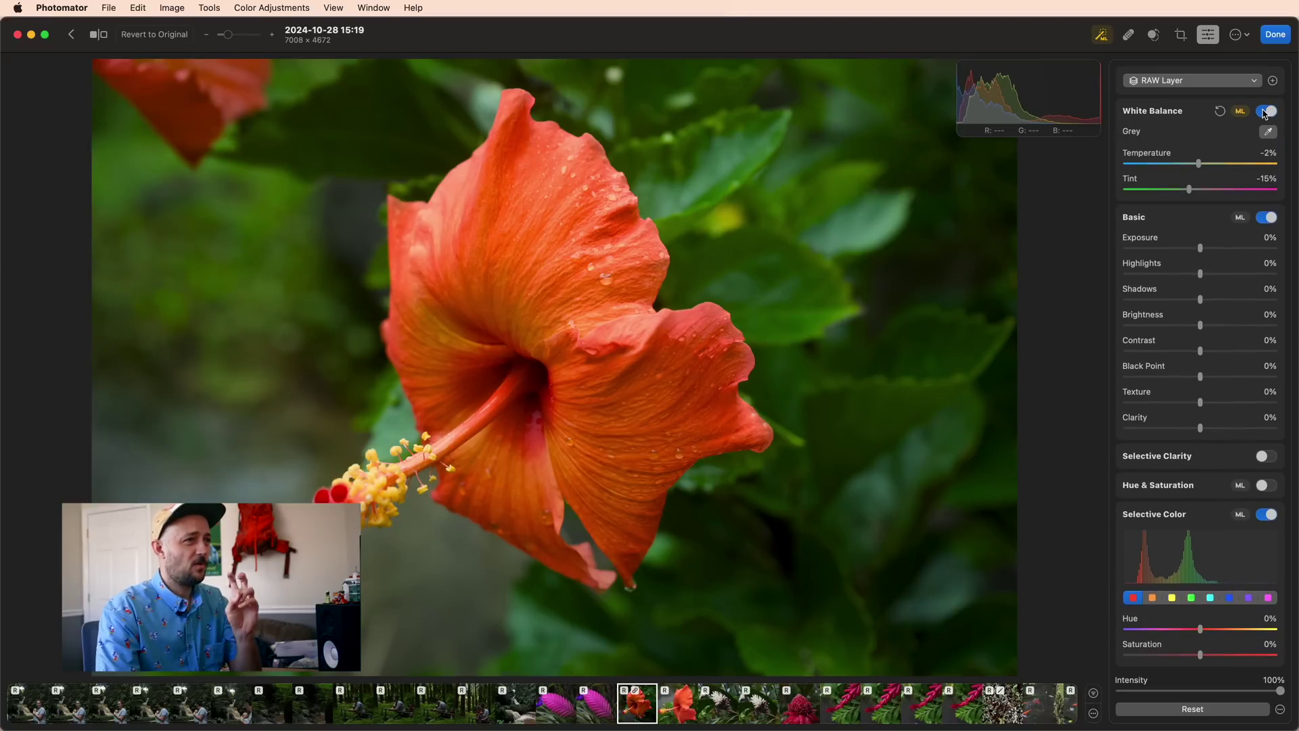
pyautogui.click(1220, 113)
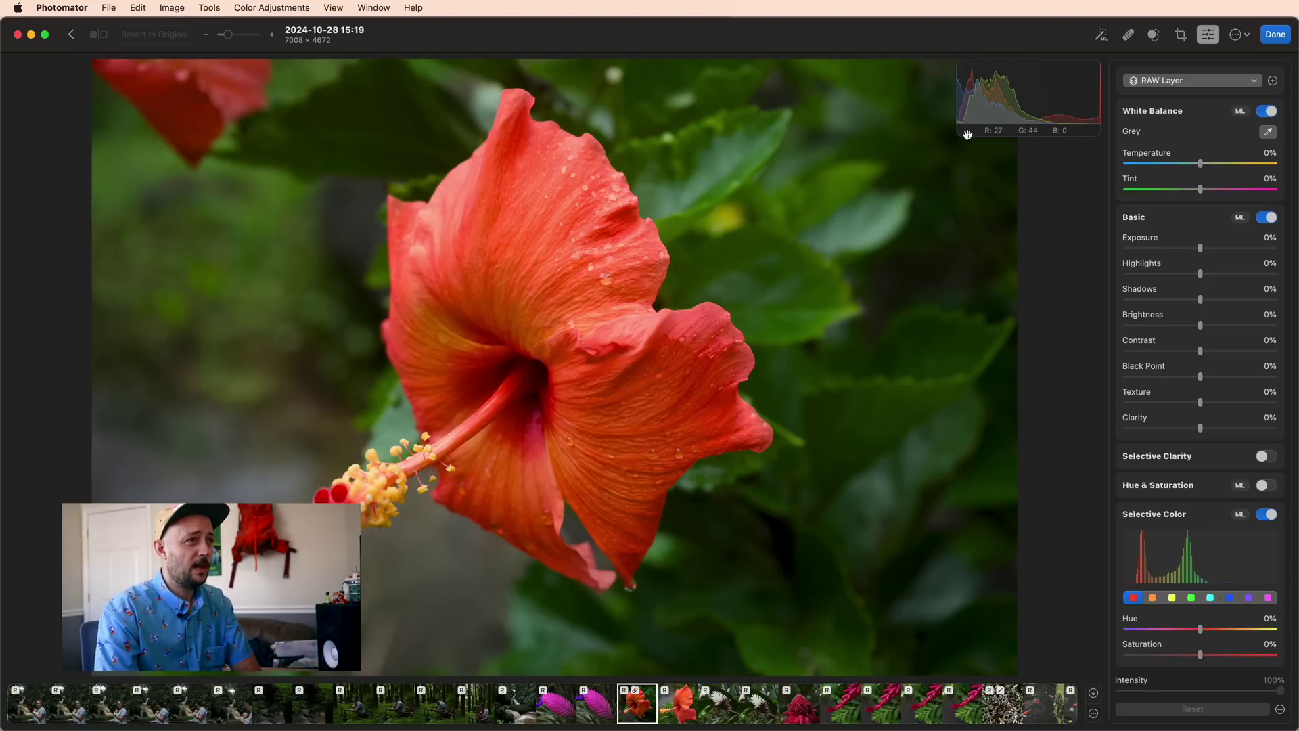
# Sample a neutral grey background point with the Grey eyedropper, giving Temperature -12%, Tint 9%.
pyautogui.click(1269, 133)
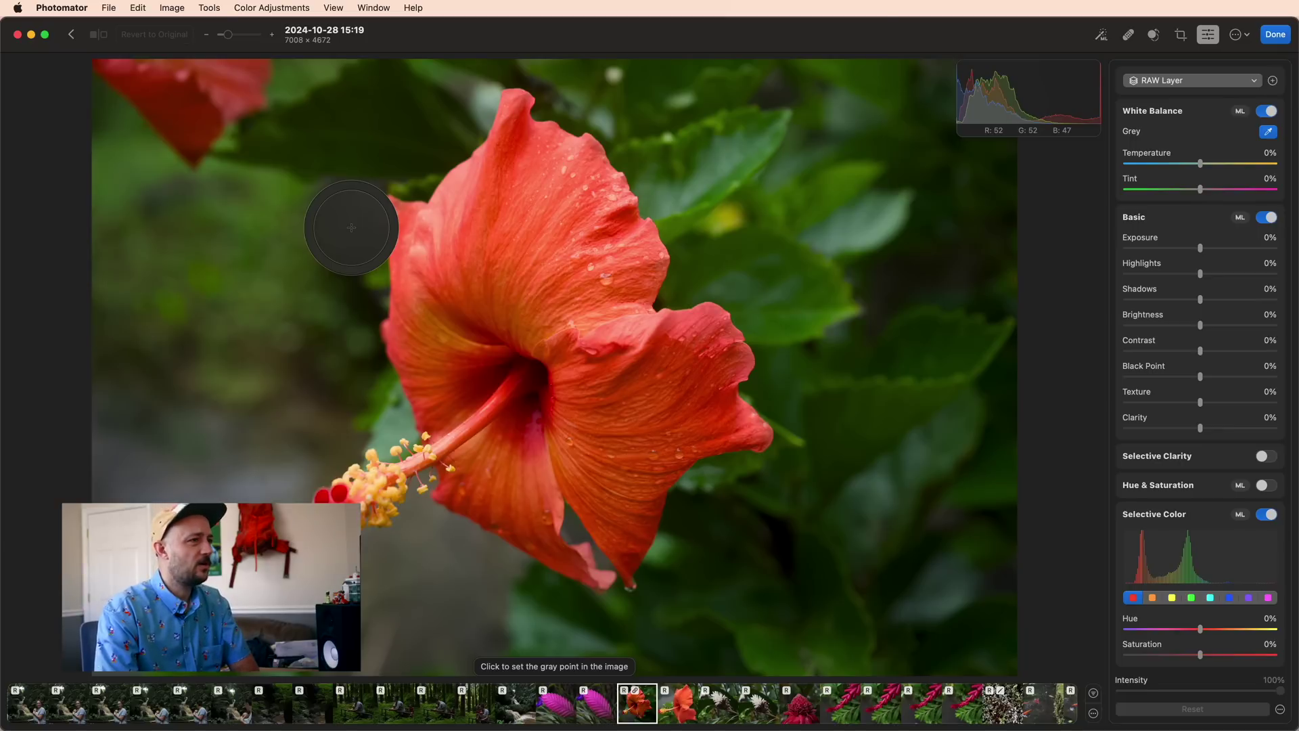
pyautogui.click(351, 228)
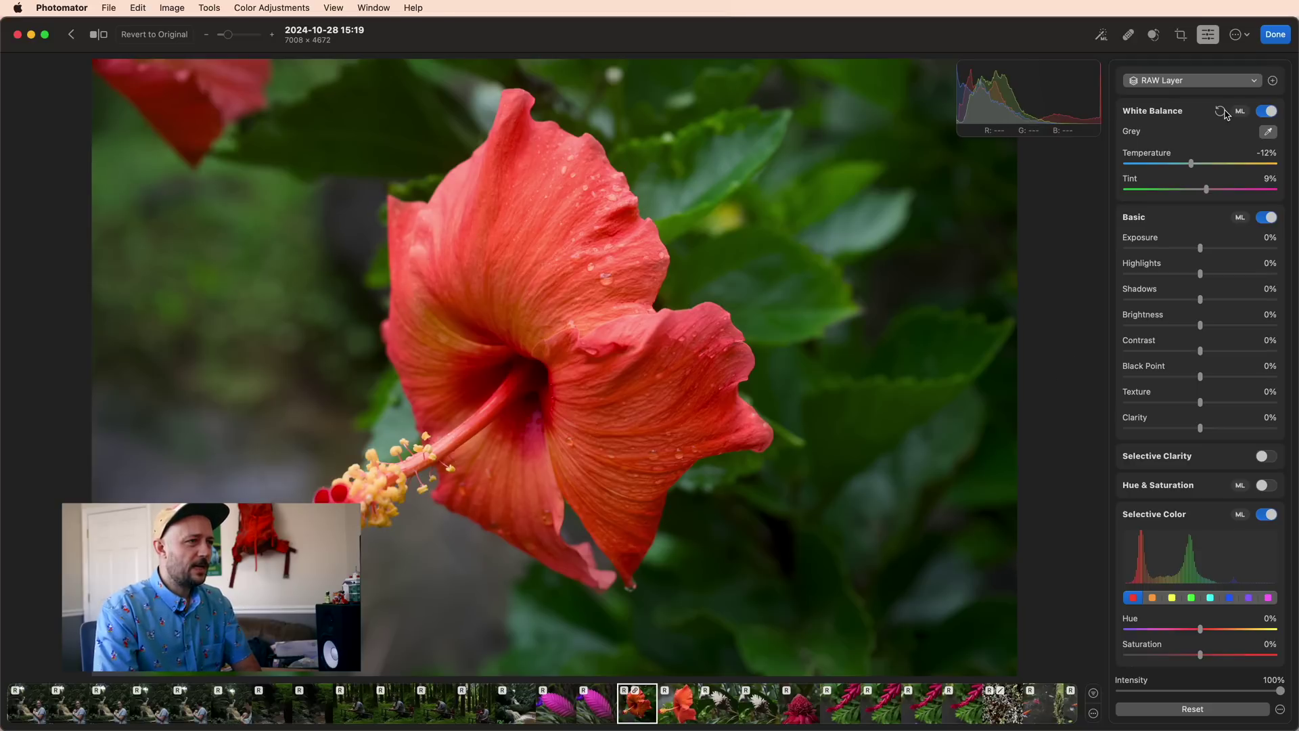
# Lower Tint and Temperature to cool the white balance to -23% Temperature, 6% Tint.
pyautogui.click(1203, 190)
pyautogui.moveTo(1203, 192); pyautogui.dragTo(1199, 195)
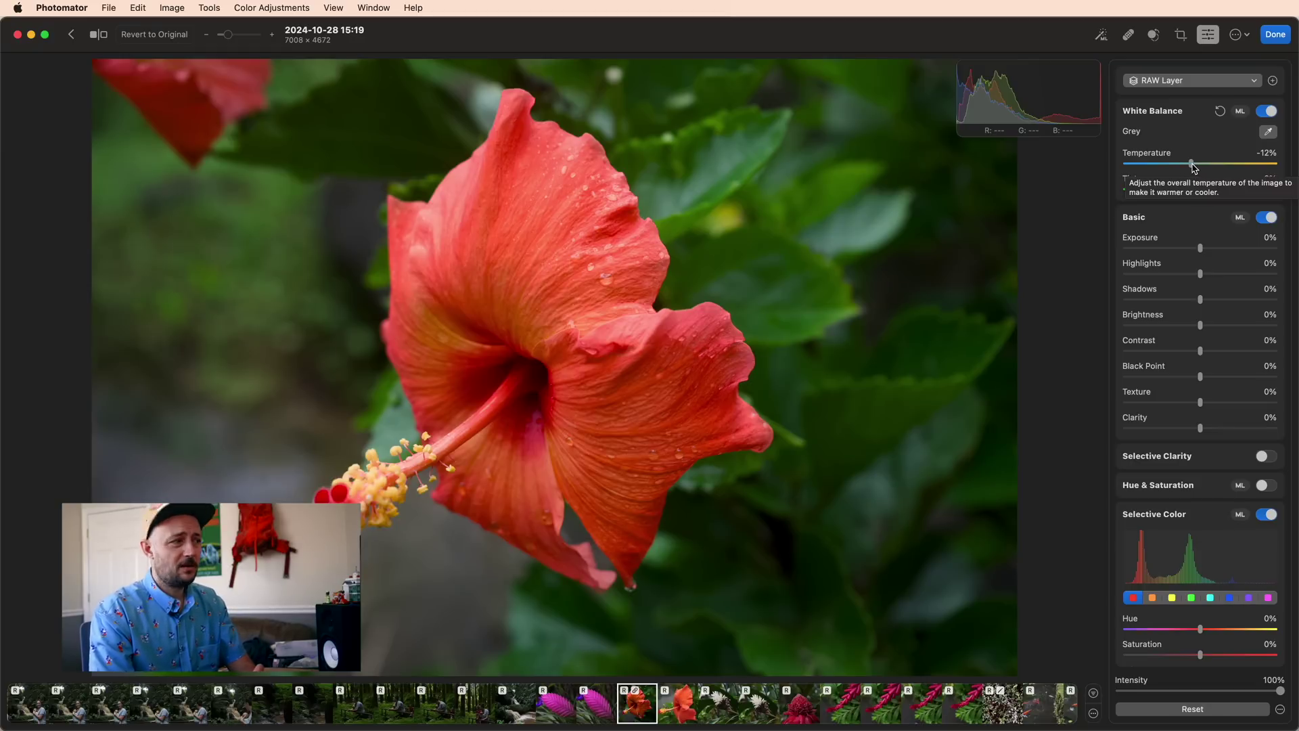
pyautogui.moveTo(1194, 168)
pyautogui.mouseDown()
pyautogui.moveTo(1160, 169)
pyautogui.moveTo(1182, 169)
pyautogui.mouseUp()
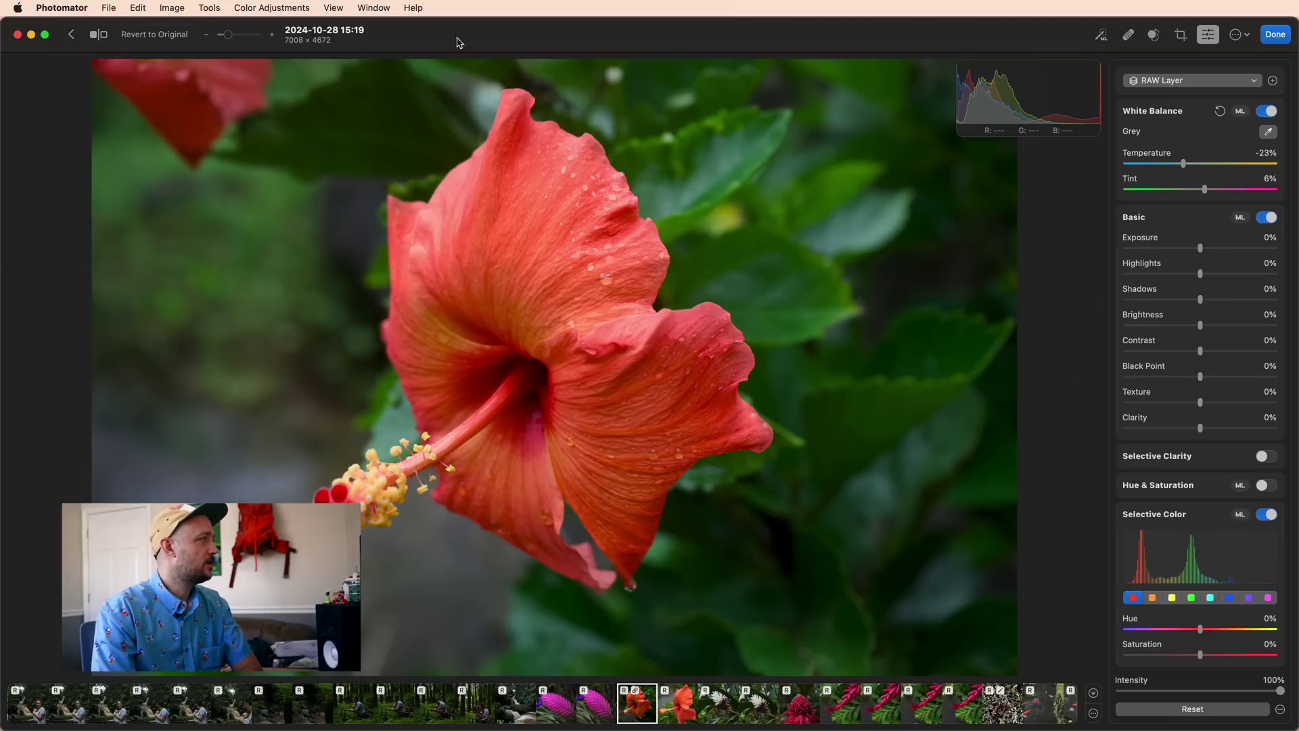
# Switch the histogram to Luminance and raise Exposure to 101%.
pyautogui.click(327, 7)
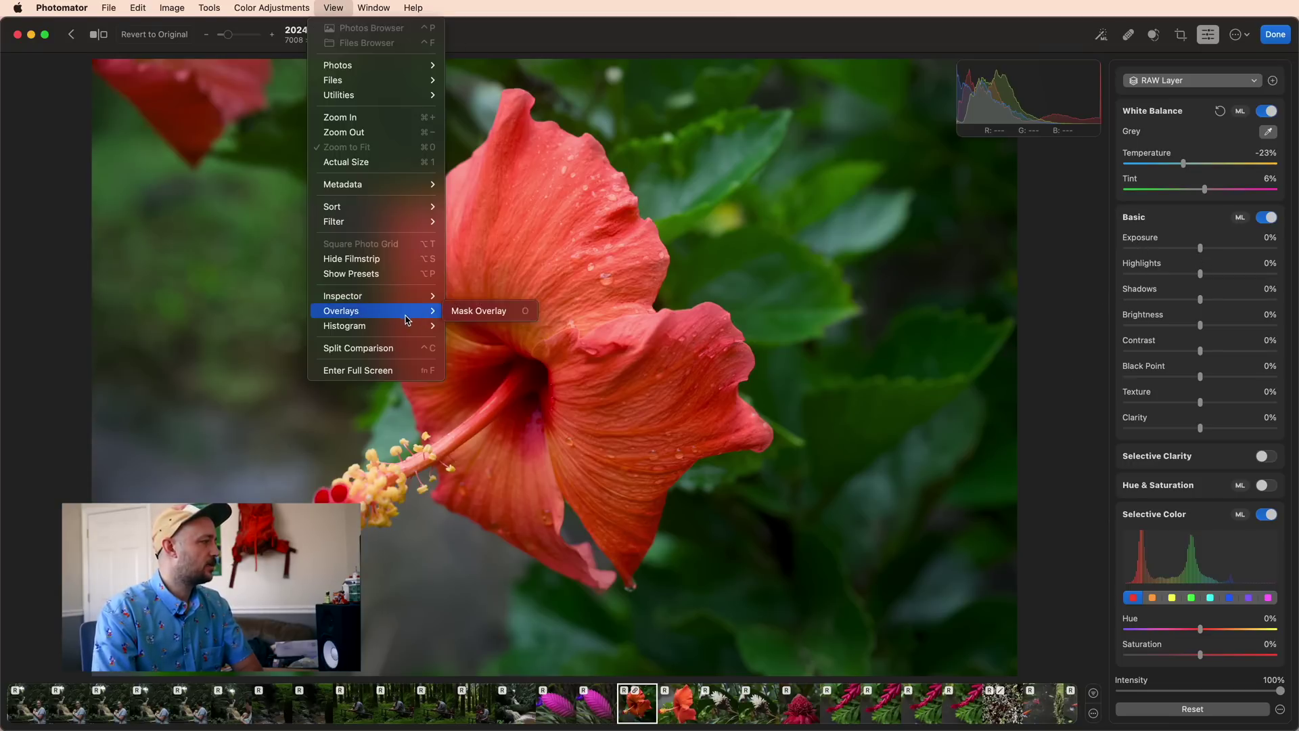
pyautogui.moveTo(428, 333)
pyautogui.click(484, 341)
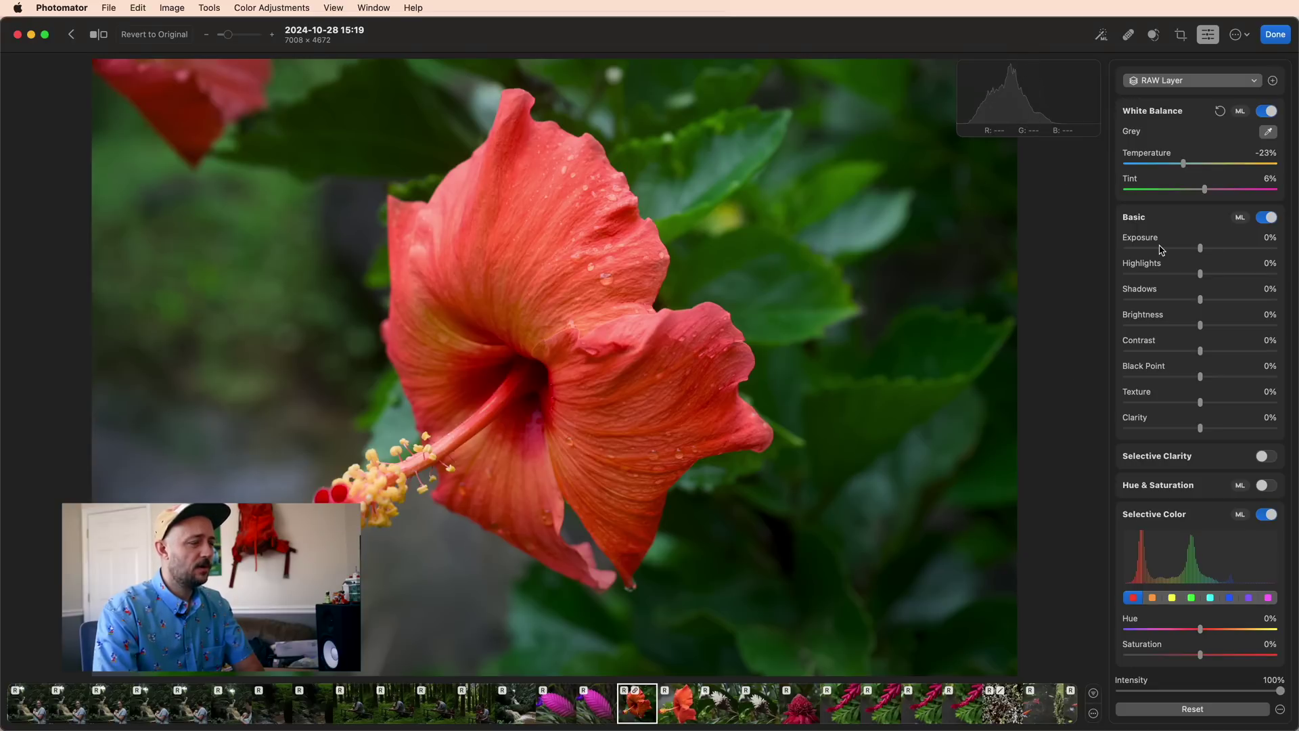
pyautogui.moveTo(1201, 248); pyautogui.dragTo(1238, 252)
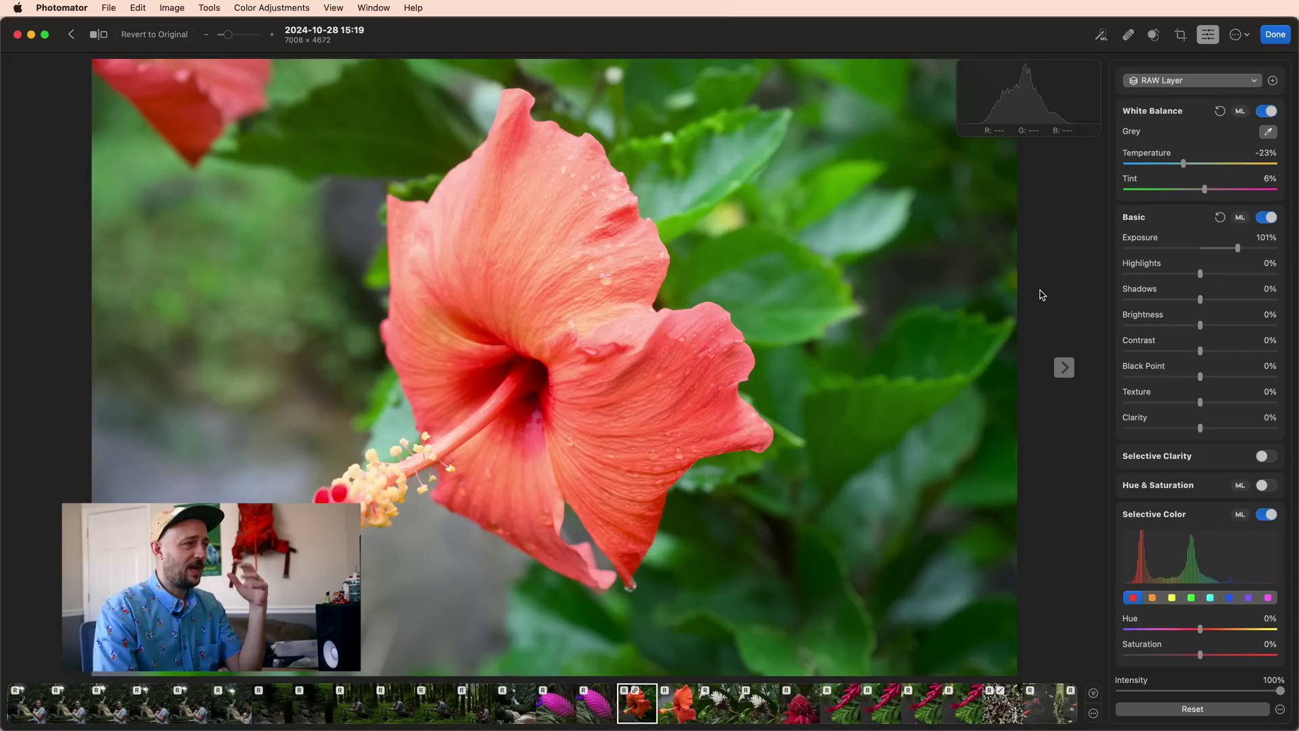
# Pull Exposure down to -47%, then try Highlights values and leave it at -100%.
pyautogui.moveTo(1238, 250); pyautogui.dragTo(1204, 252)
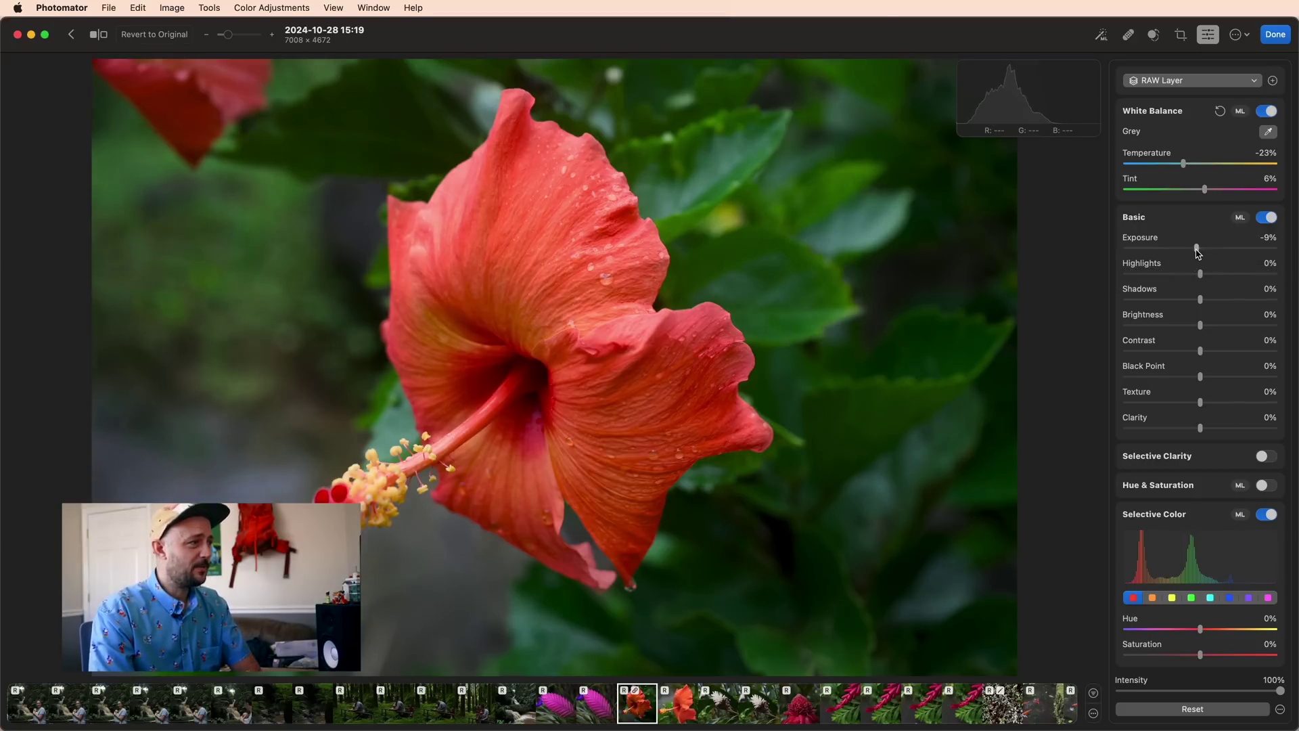
pyautogui.moveTo(1197, 252); pyautogui.dragTo(1183, 254)
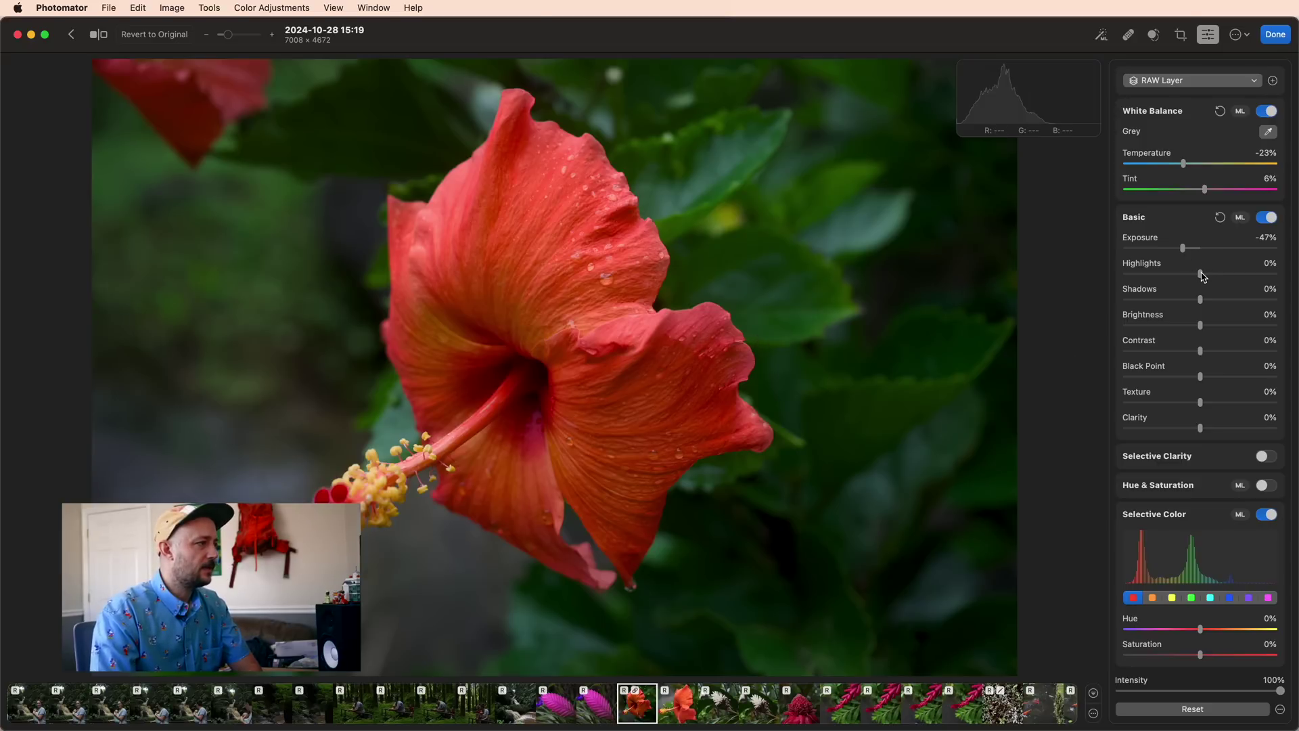
pyautogui.moveTo(1202, 275); pyautogui.dragTo(1295, 276)
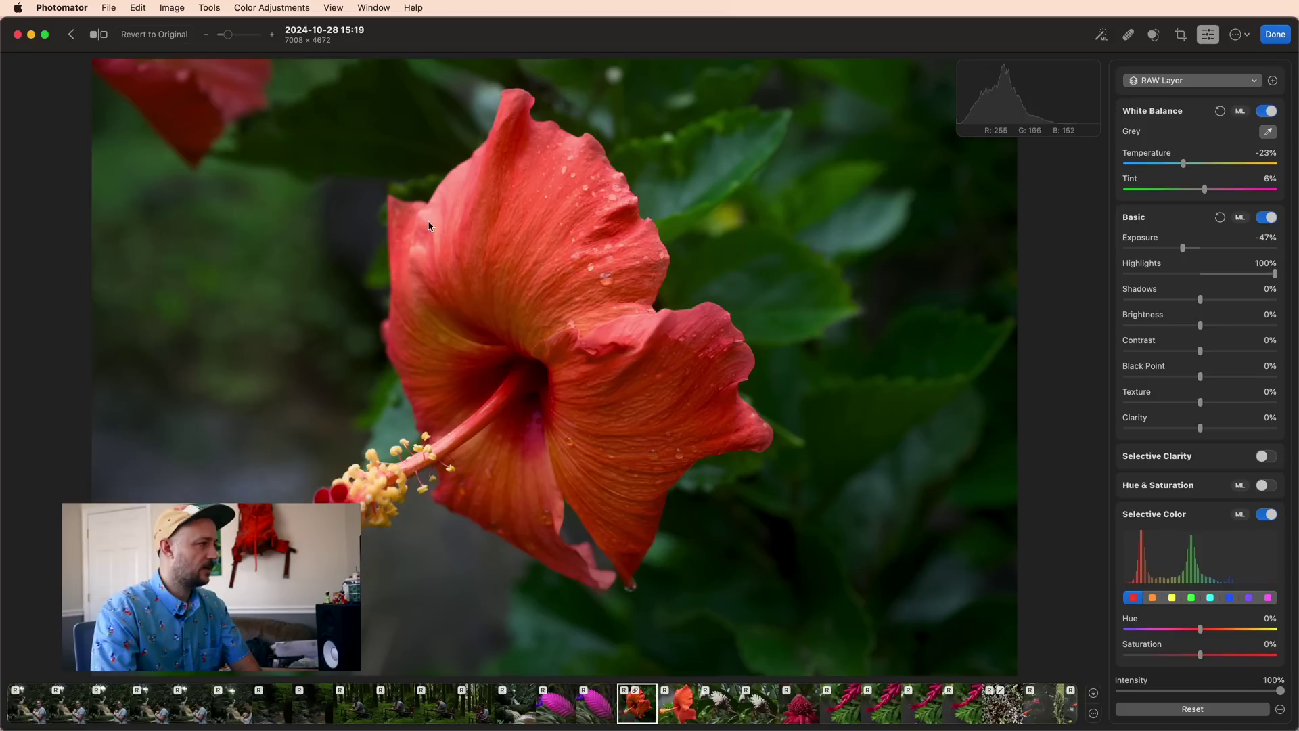
pyautogui.moveTo(1276, 276); pyautogui.dragTo(1095, 290)
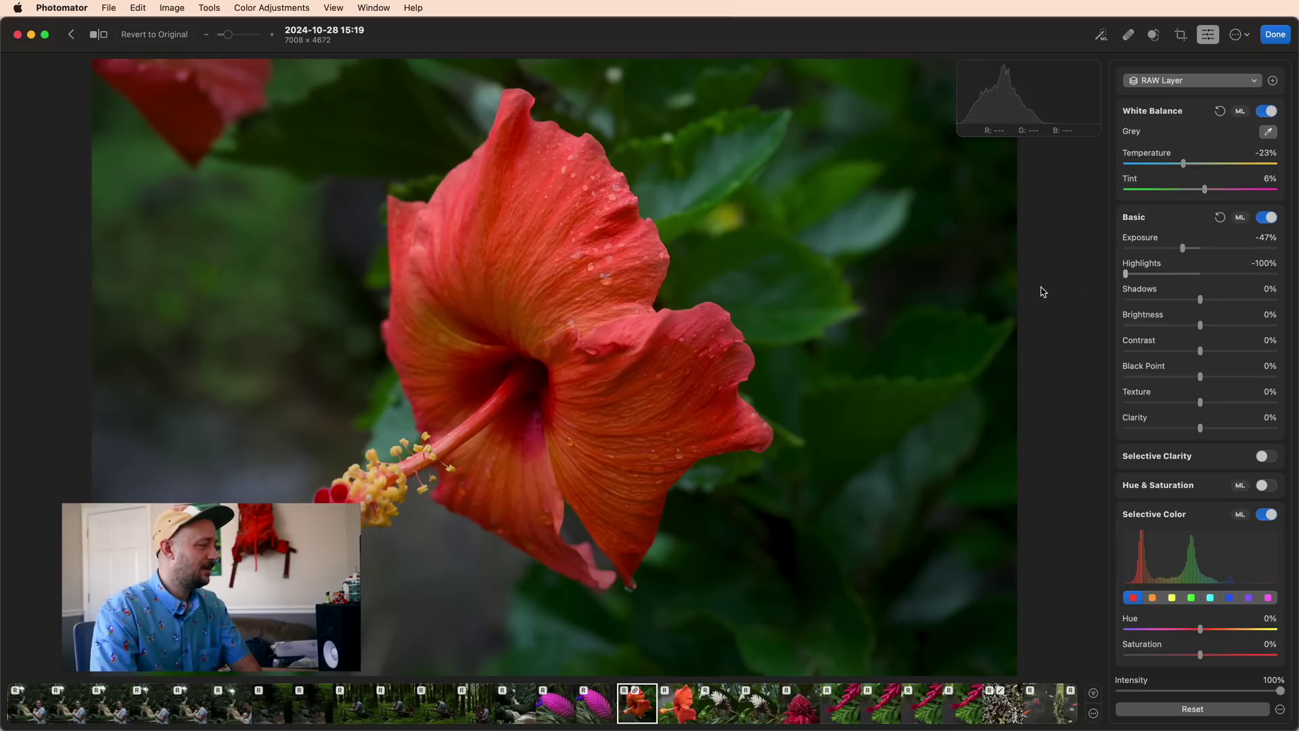
pyautogui.moveTo(1095, 289); pyautogui.dragTo(1119, 279)
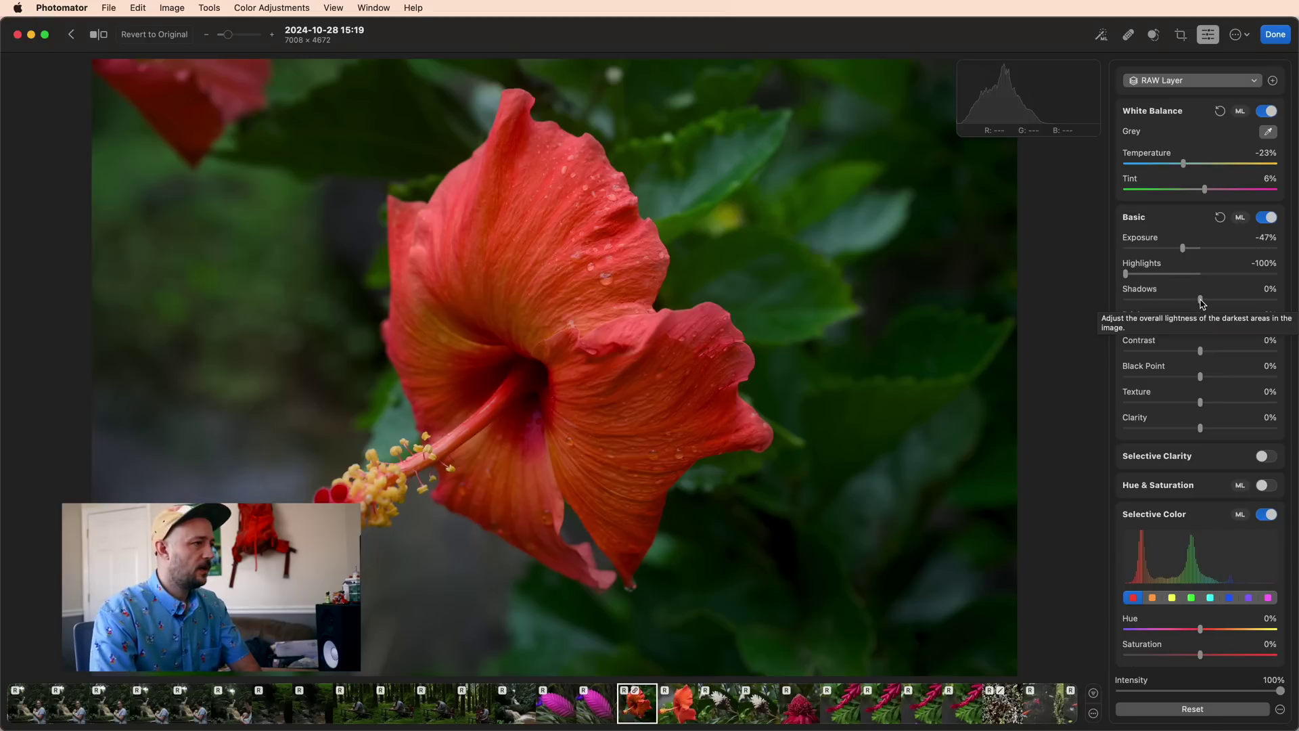
# Test Shadows and return it to 0%, then set Brightness to 23%.
pyautogui.moveTo(1201, 299); pyautogui.dragTo(1172, 306)
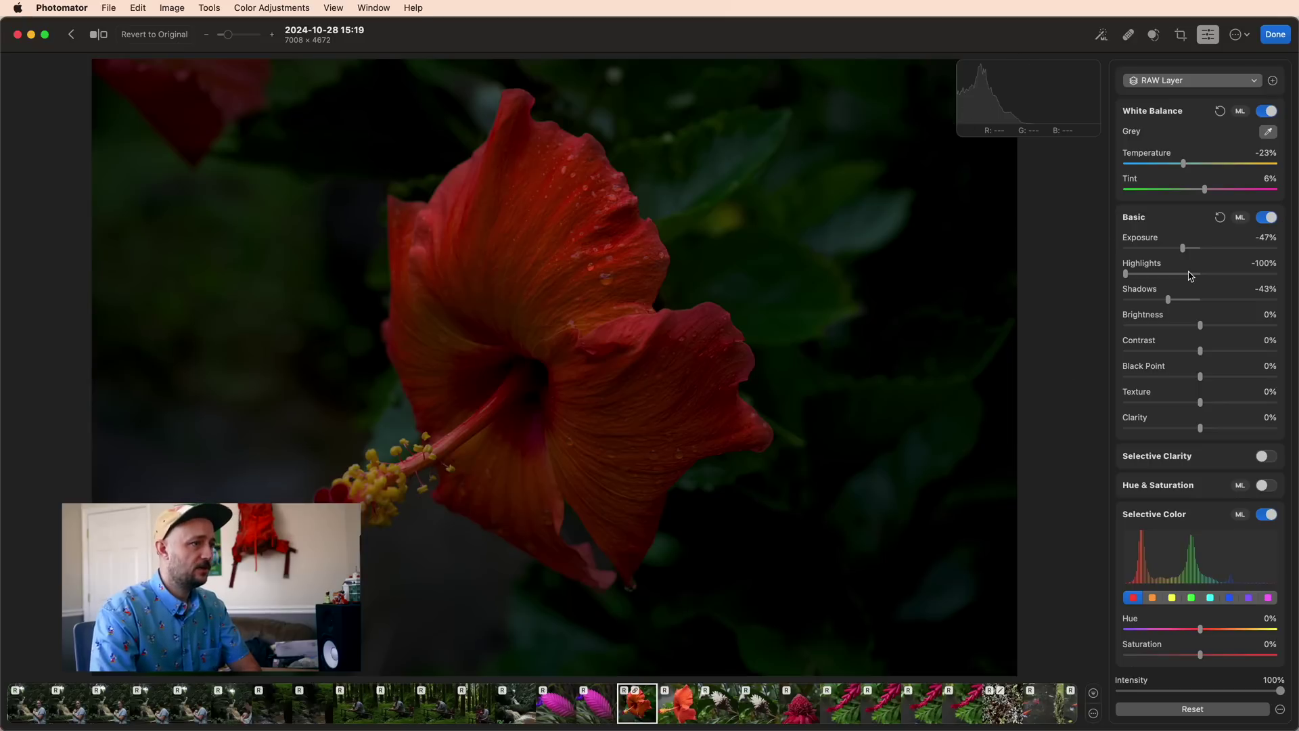
pyautogui.moveTo(1168, 299); pyautogui.dragTo(1202, 307)
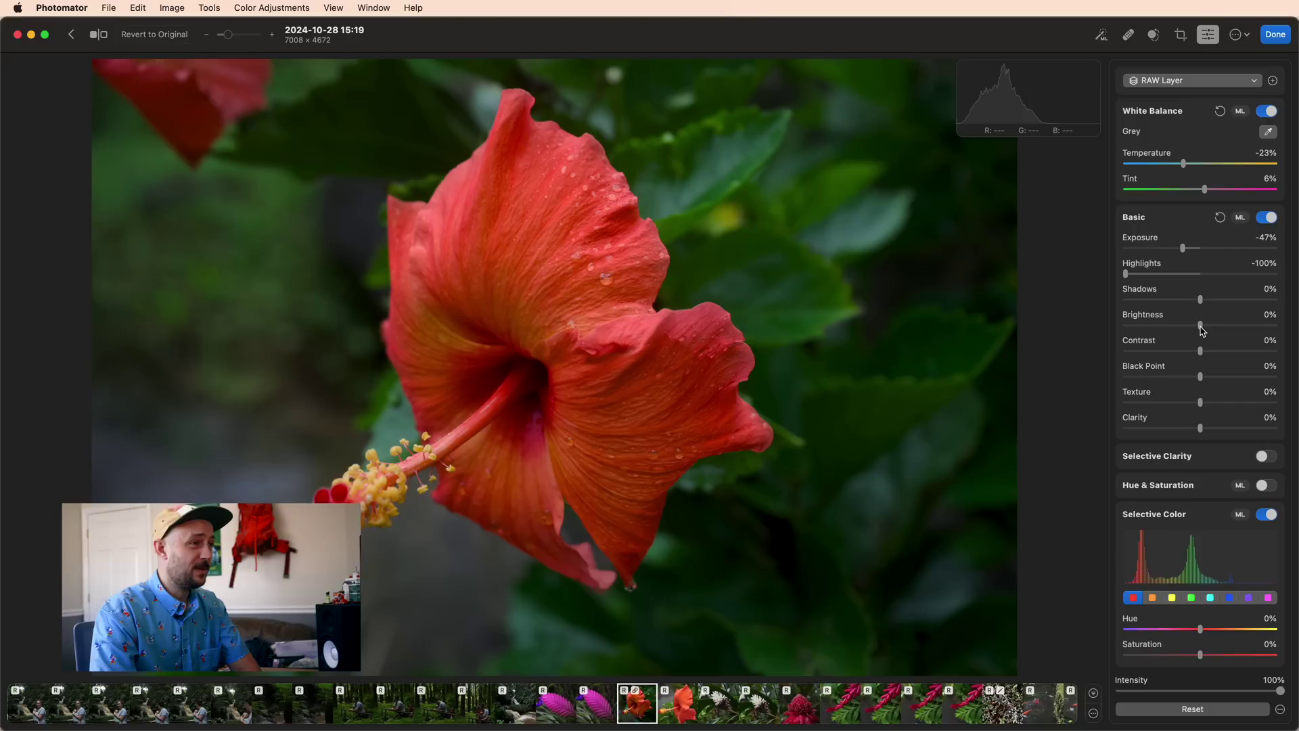
pyautogui.moveTo(1202, 330); pyautogui.dragTo(1285, 330)
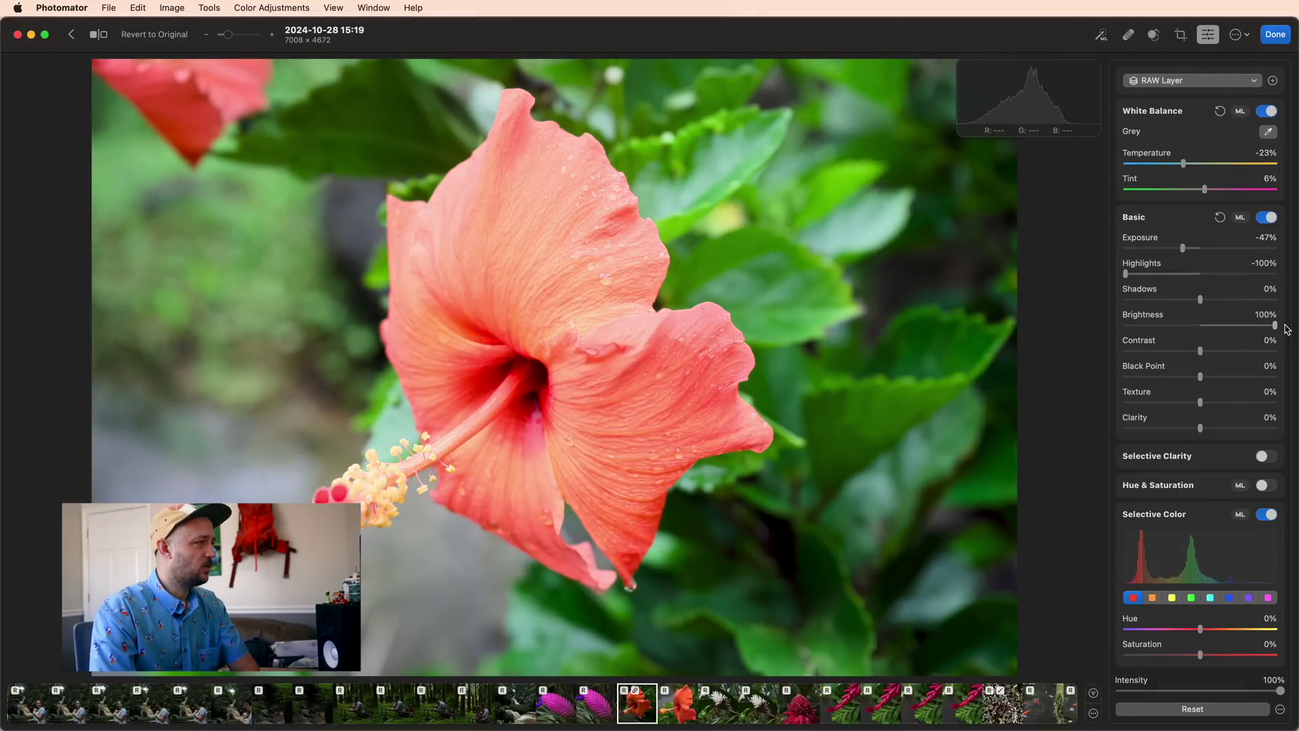
pyautogui.moveTo(1276, 329); pyautogui.dragTo(1220, 329)
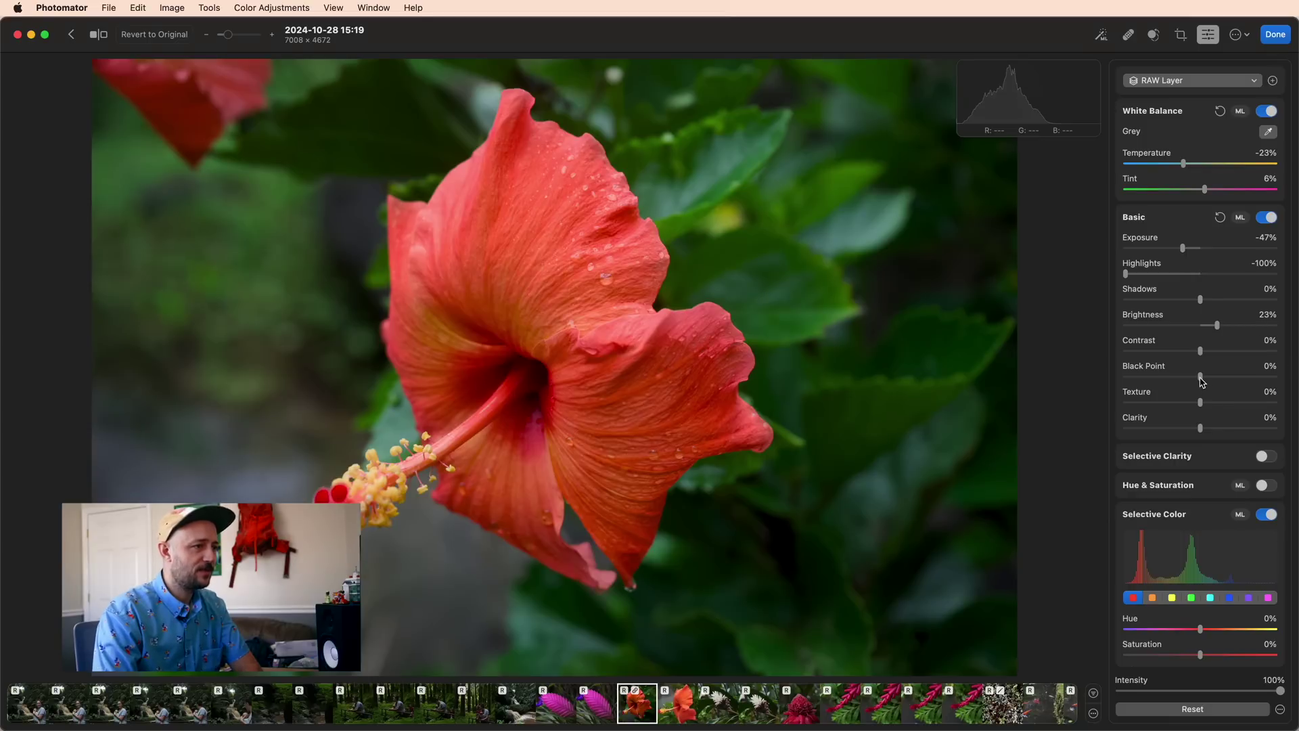
pyautogui.moveTo(1200, 351); pyautogui.dragTo(1211, 351)
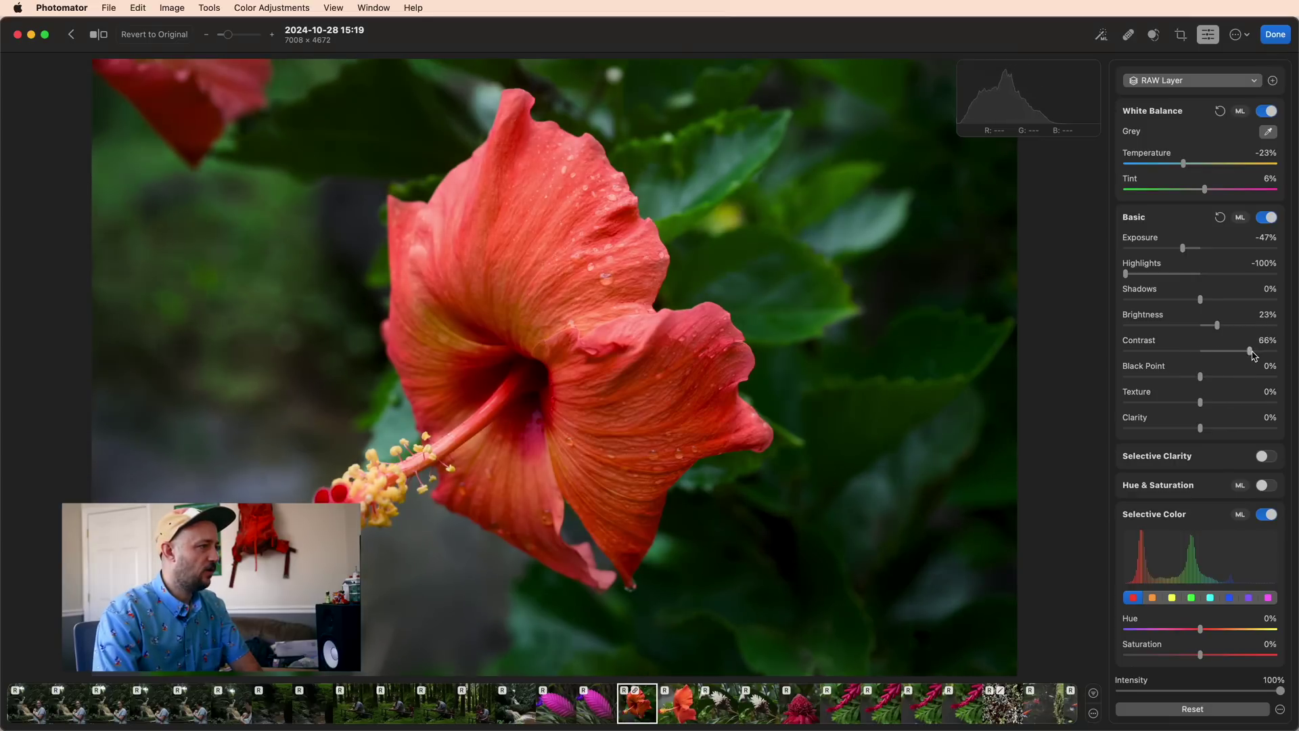
pyautogui.moveTo(1256, 355)
pyautogui.mouseDown()
pyautogui.moveTo(1270, 355)
pyautogui.moveTo(1209, 353)
pyautogui.moveTo(1281, 357)
pyautogui.mouseUp()
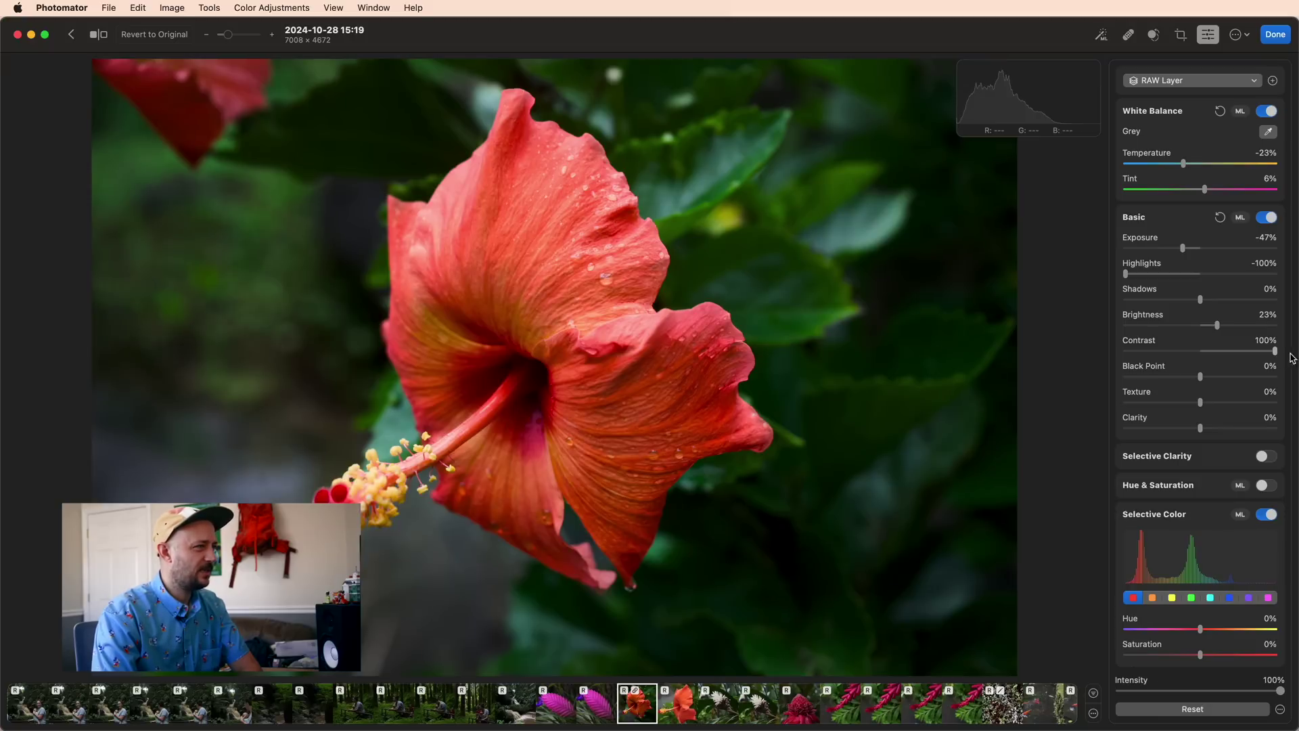
pyautogui.moveTo(1290, 358); pyautogui.dragTo(1203, 359)
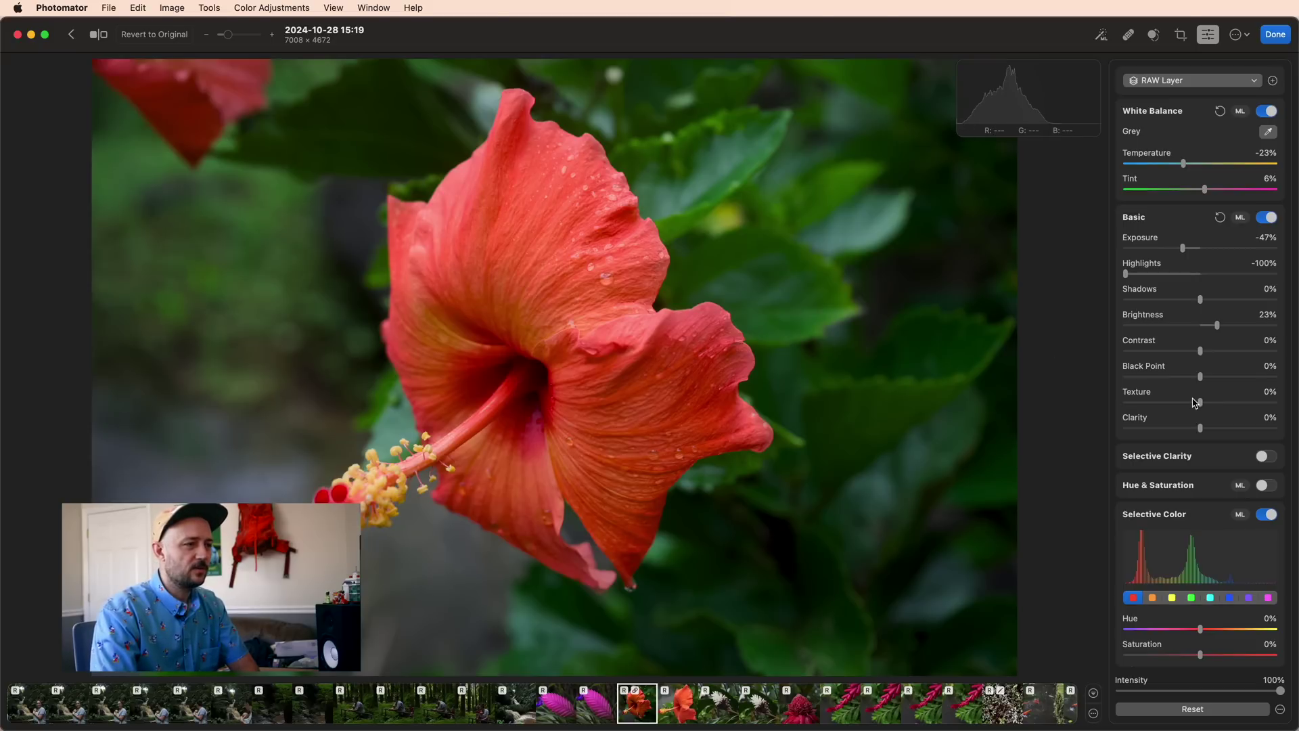
# Raise Black Point to 23% to deepen the dark foliage.
pyautogui.moveTo(1208, 383)
pyautogui.mouseDown()
pyautogui.moveTo(1284, 384)
pyautogui.moveTo(1207, 383)
pyautogui.mouseUp()
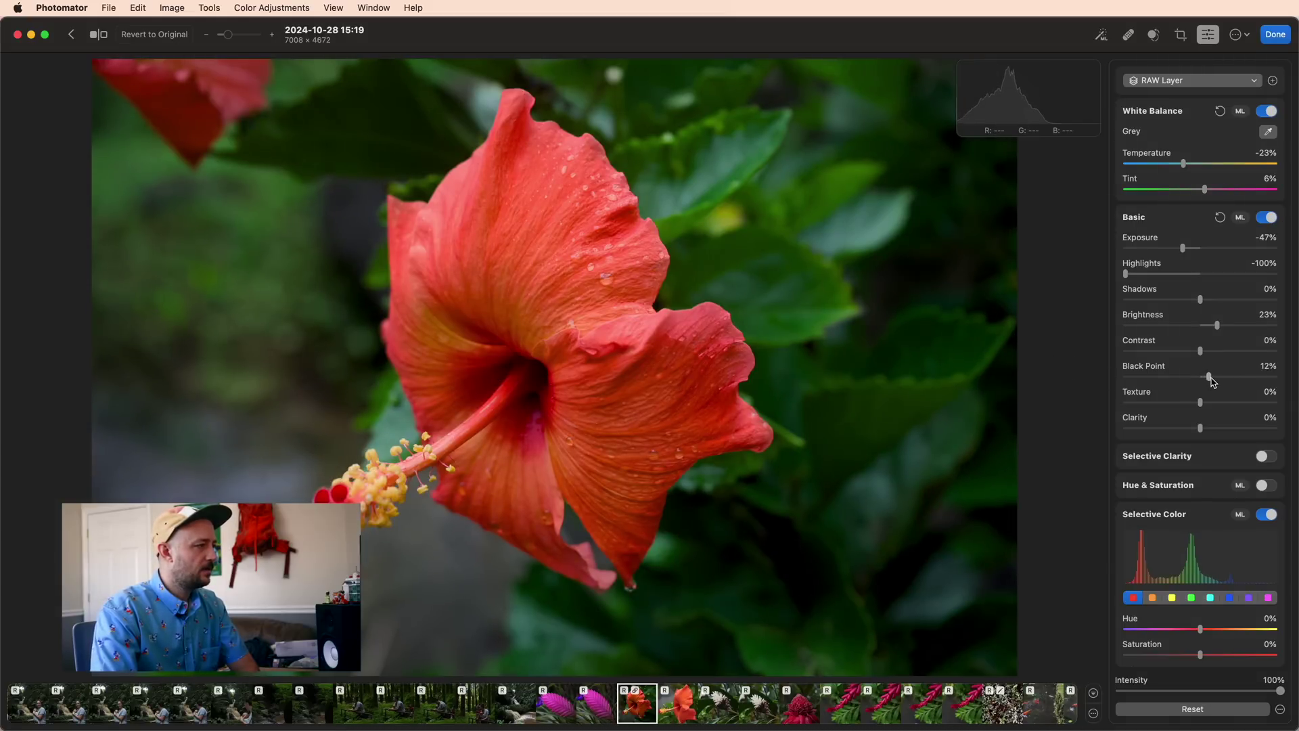
pyautogui.moveTo(1209, 383)
pyautogui.mouseDown()
pyautogui.moveTo(1255, 381)
pyautogui.moveTo(1204, 383)
pyautogui.moveTo(1220, 383)
pyautogui.mouseUp()
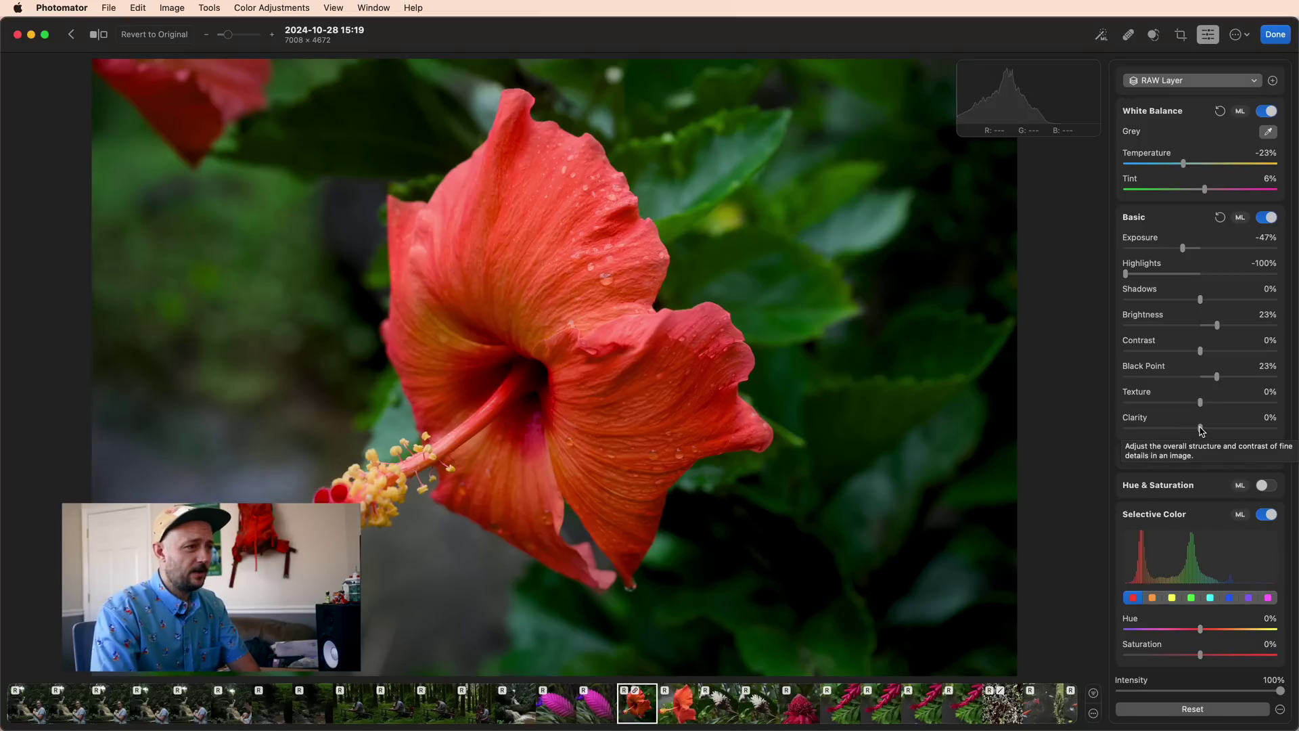
# Preview Clarity at its maximum and minimum, then settle it at 10%.
pyautogui.moveTo(1201, 430); pyautogui.dragTo(1293, 431)
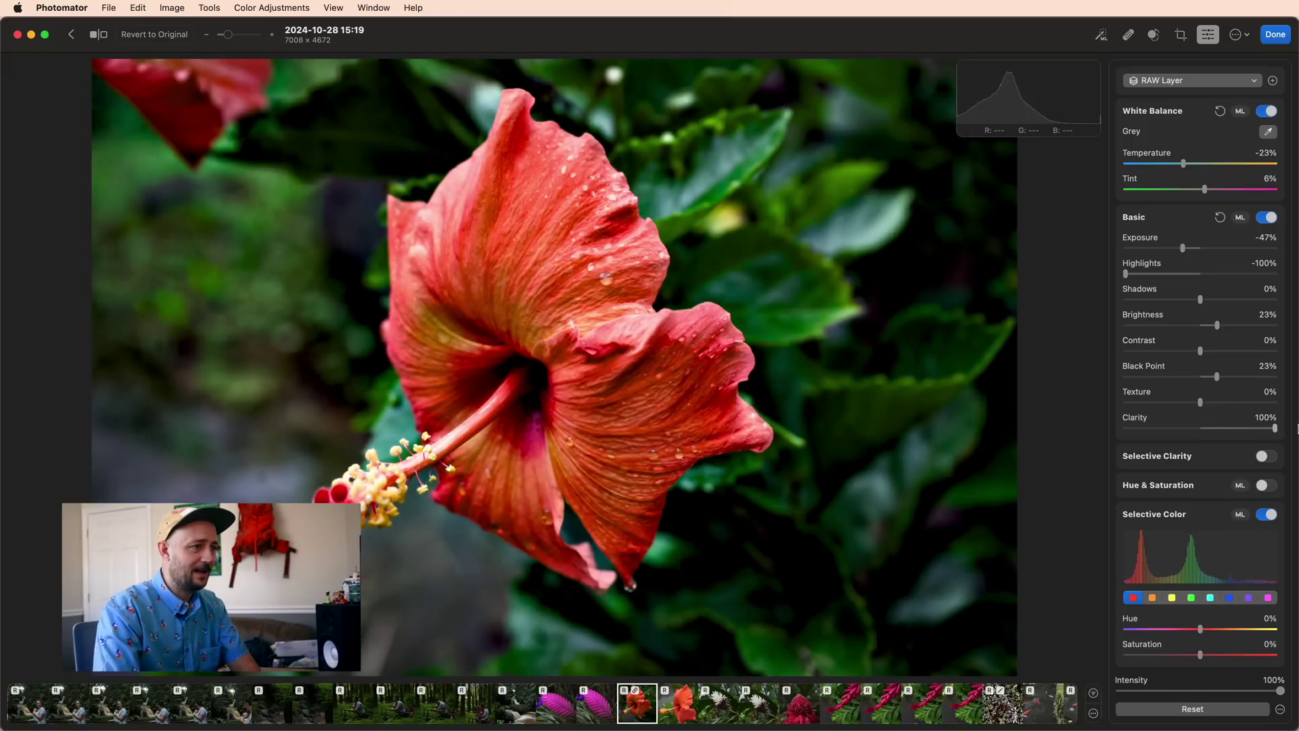
pyautogui.moveTo(1297, 429); pyautogui.dragTo(1210, 432)
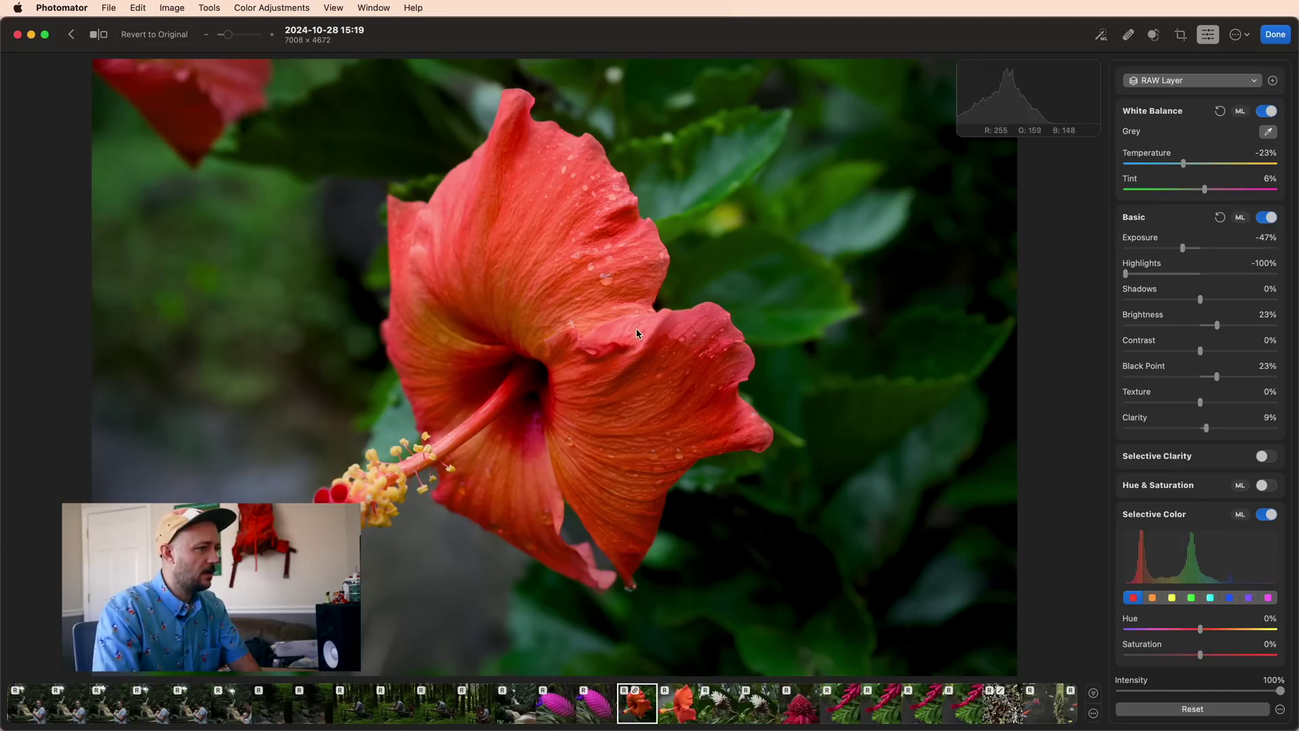
pyautogui.moveTo(1210, 432); pyautogui.dragTo(1090, 436)
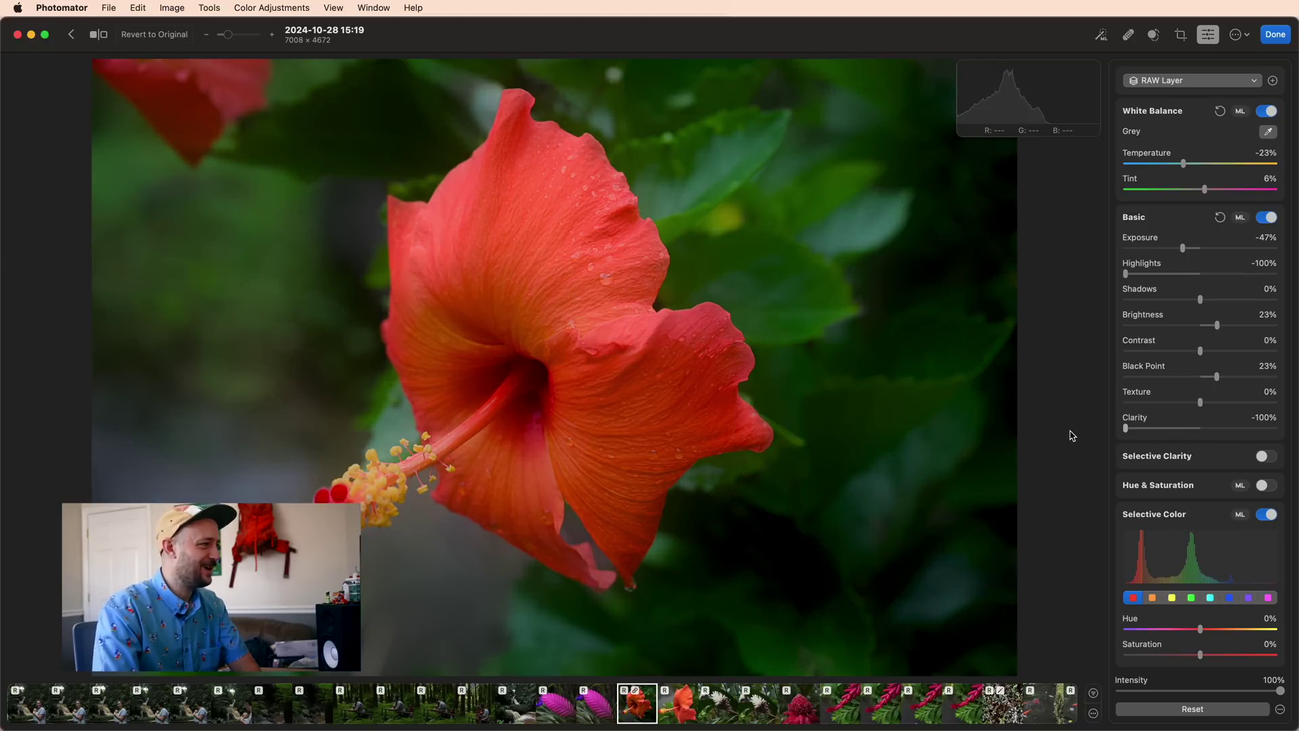
pyautogui.moveTo(1116, 433); pyautogui.dragTo(1199, 433)
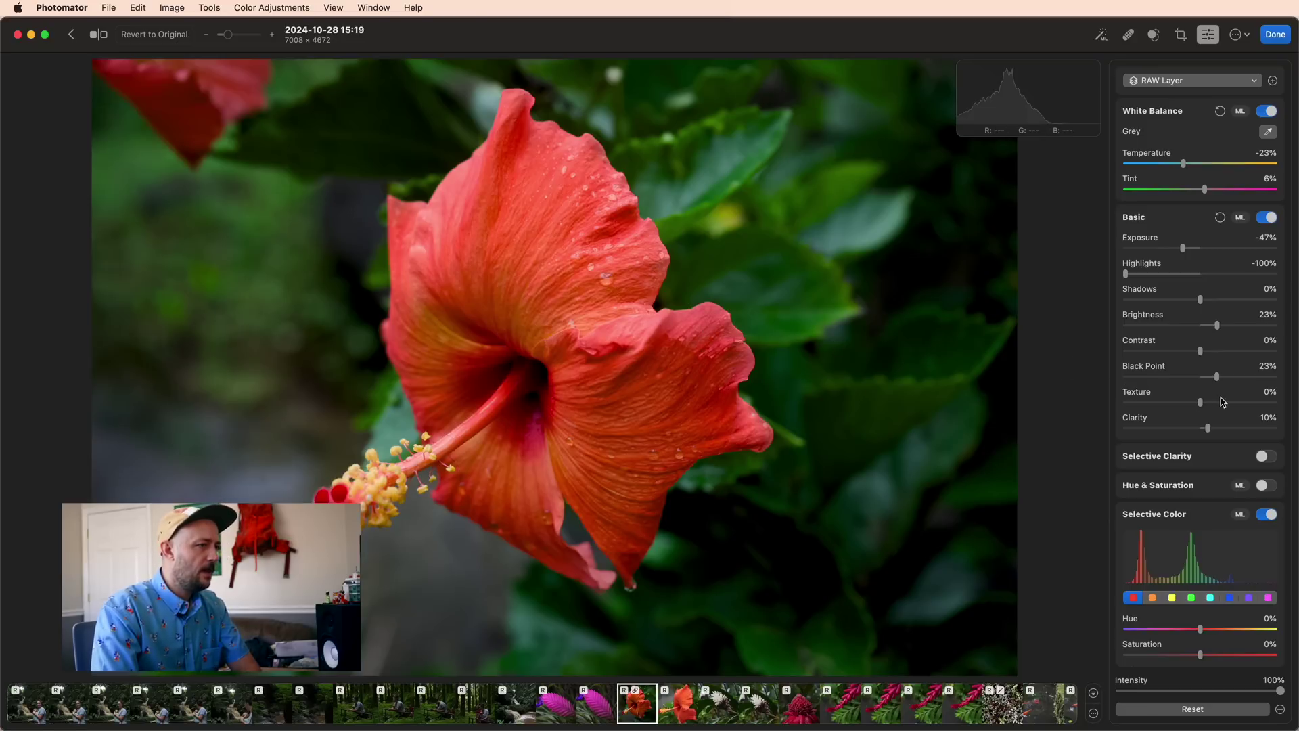
# Try higher Texture amounts on the petals and settle Texture at 15%.
pyautogui.moveTo(1202, 404)
pyautogui.mouseDown()
pyautogui.moveTo(1295, 404)
pyautogui.moveTo(1222, 405)
pyautogui.mouseUp()
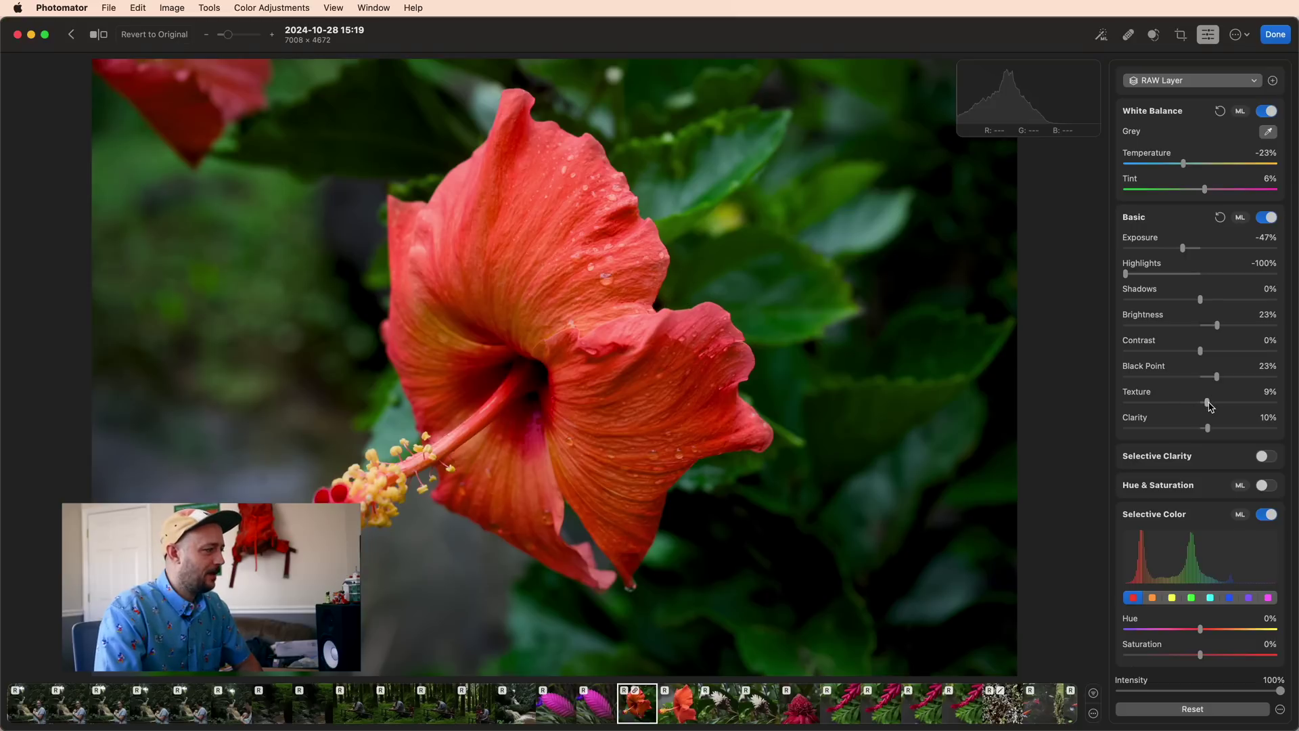
pyautogui.moveTo(1222, 402)
pyautogui.mouseDown()
pyautogui.moveTo(1240, 403)
pyautogui.moveTo(1208, 403)
pyautogui.moveTo(1240, 408)
pyautogui.moveTo(1230, 411)
pyautogui.mouseUp()
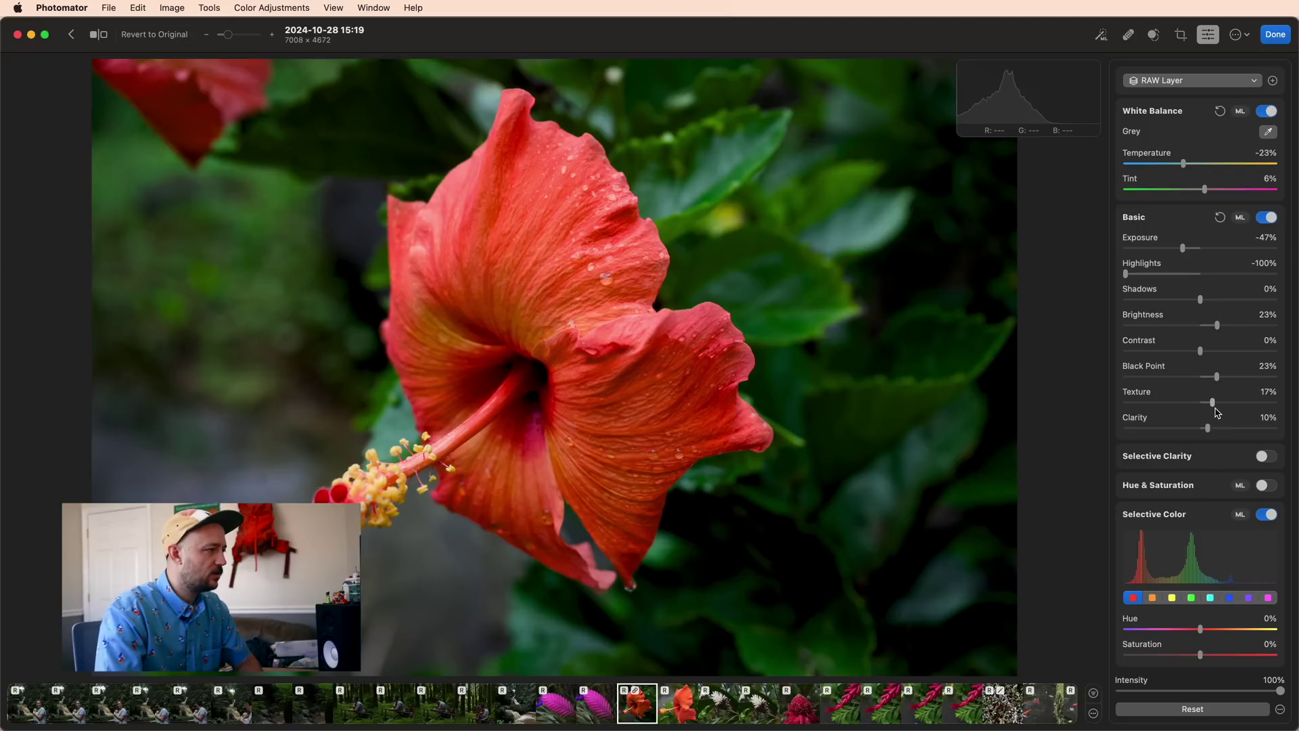
pyautogui.moveTo(1225, 412); pyautogui.dragTo(1271, 411)
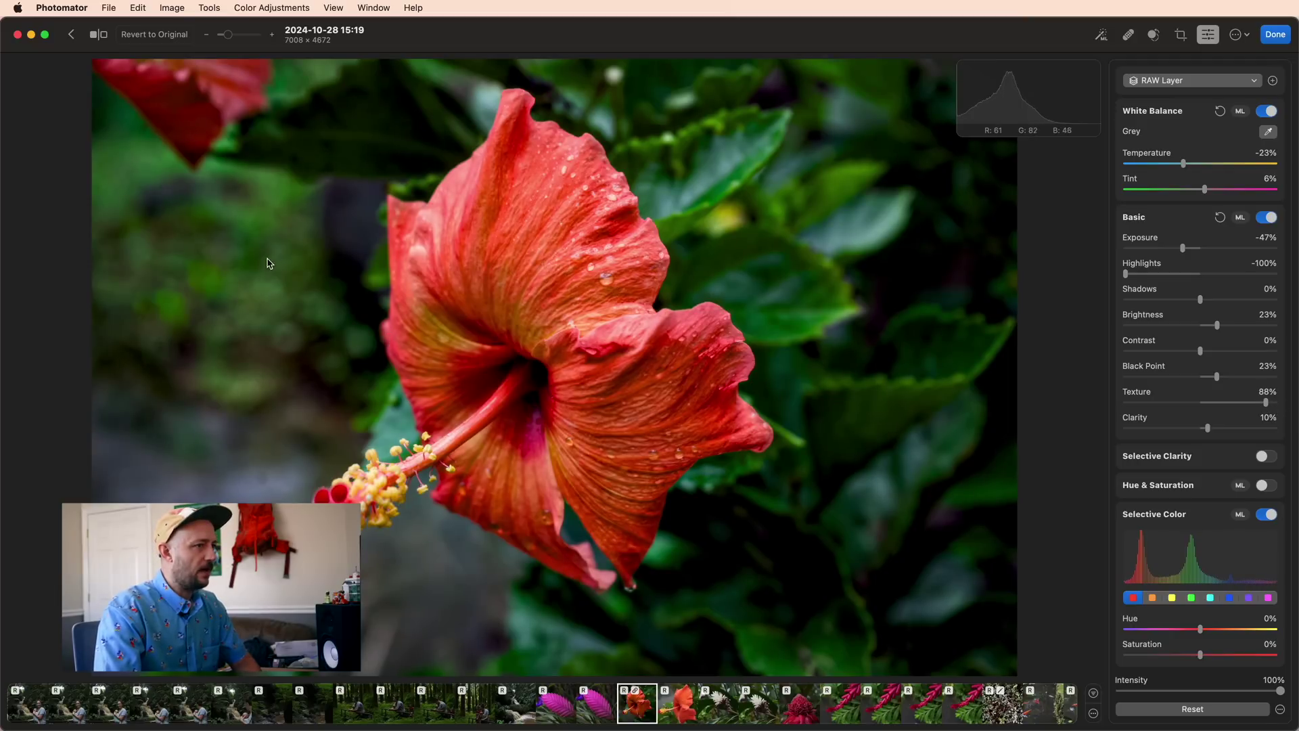
pyautogui.moveTo(1270, 410); pyautogui.dragTo(1213, 405)
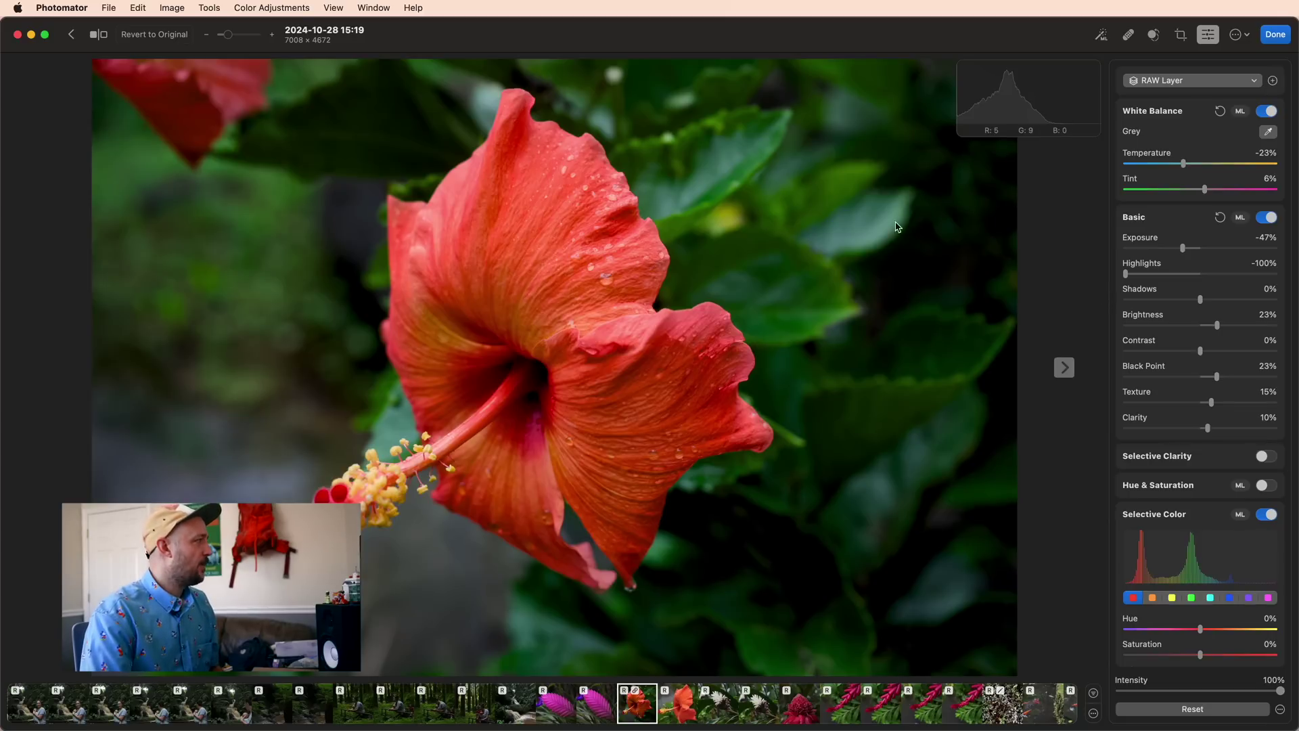
pyautogui.click(99, 35)
pyautogui.click(100, 37)
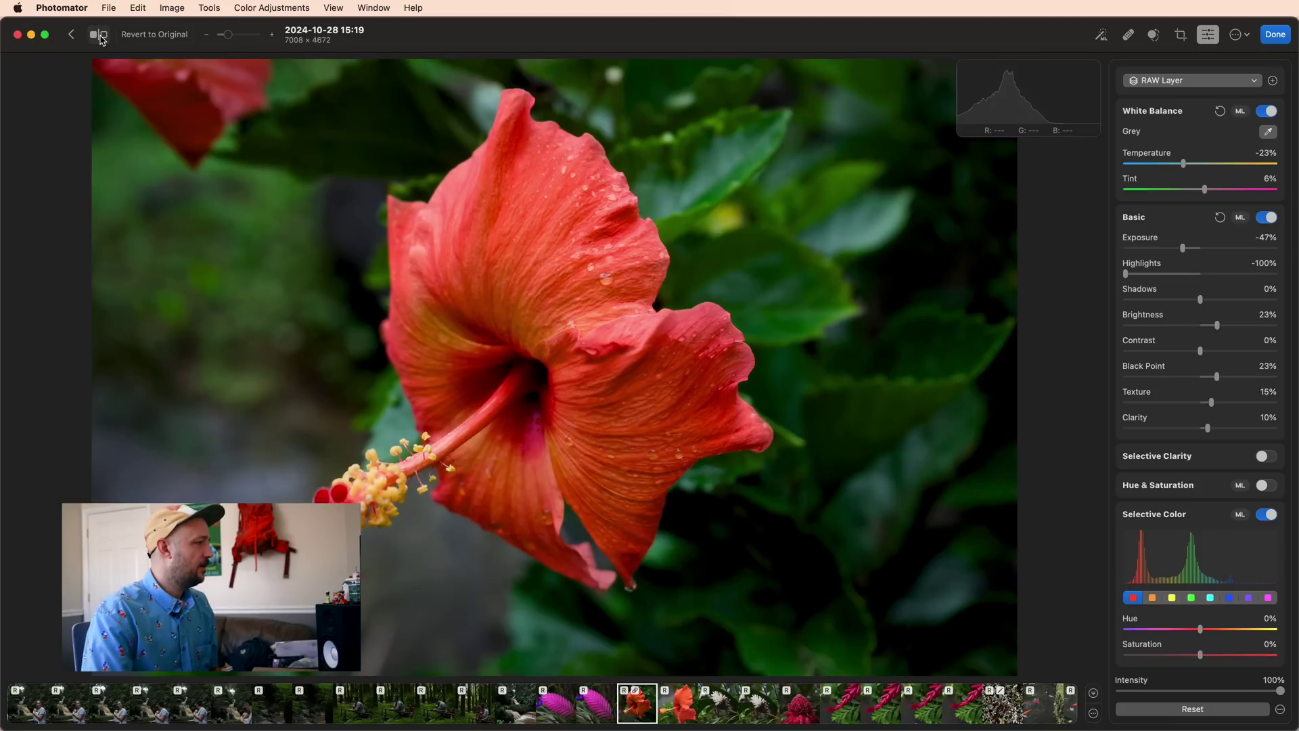
pyautogui.click(100, 37)
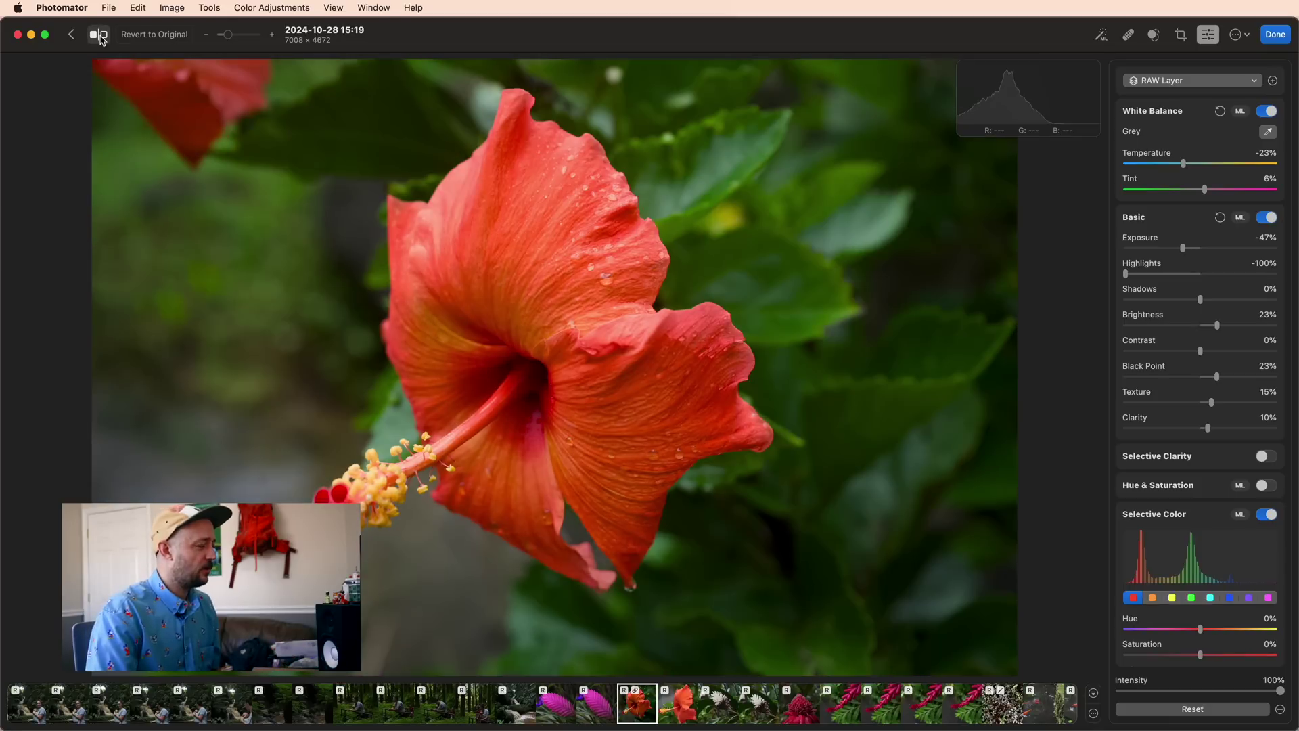
pyautogui.click(100, 37)
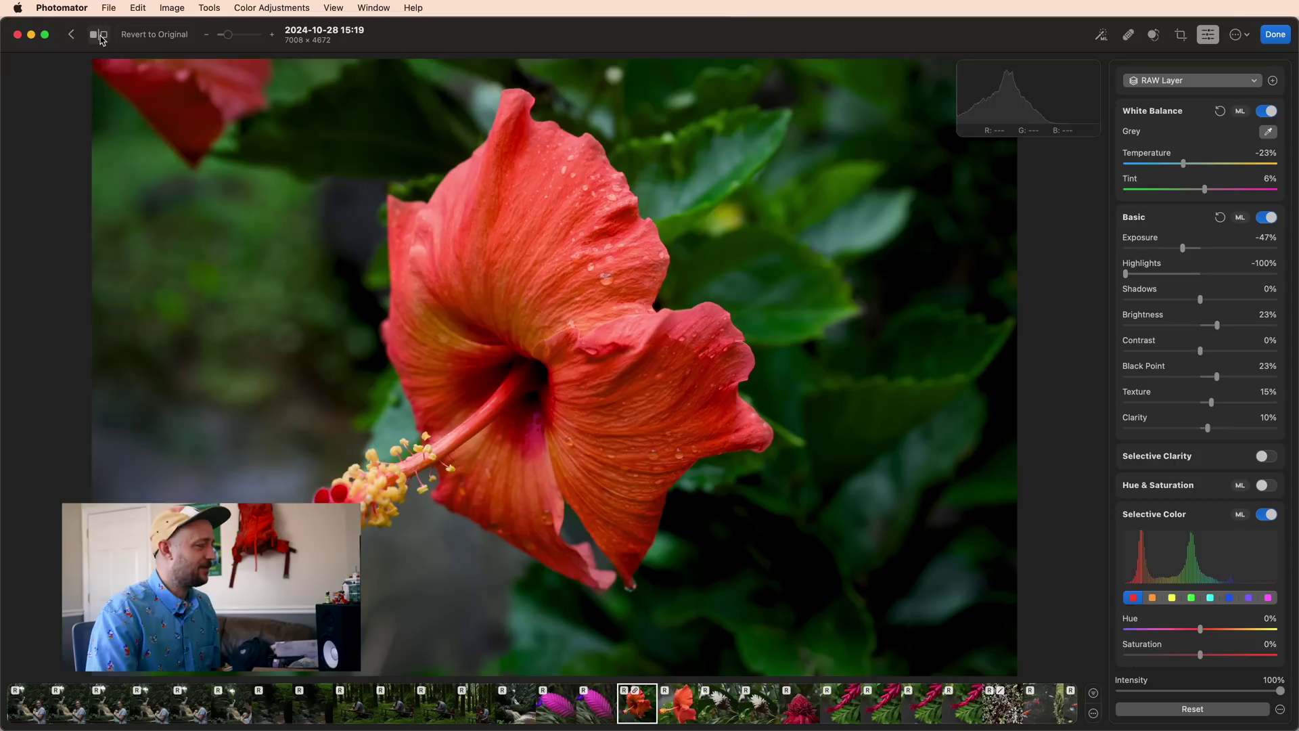